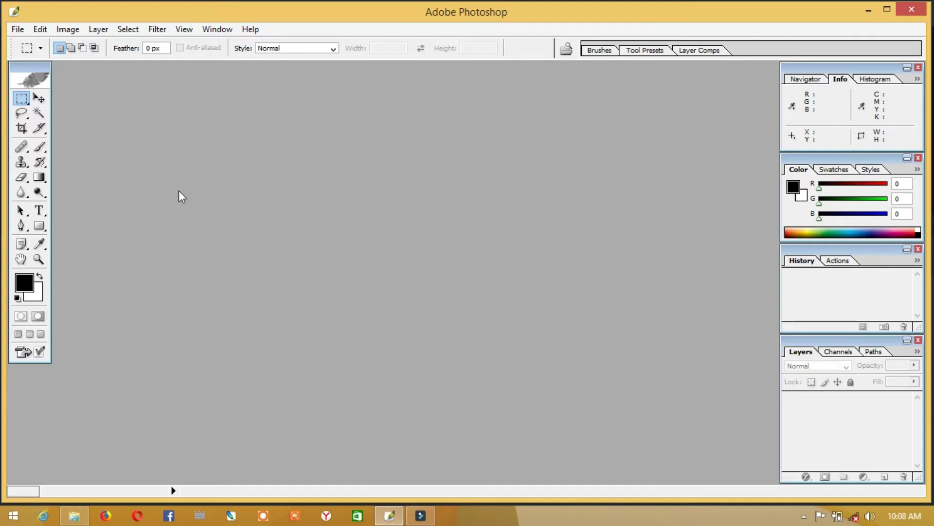
- Start a new document named business card sized 3.5 × 2.25 inches
left_click(22, 30)
left_click(35, 43)
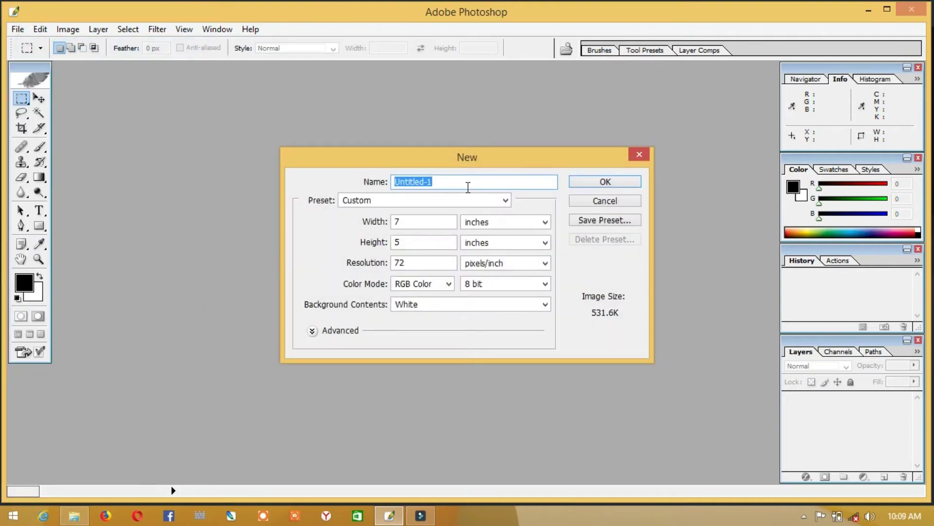
type("business card")
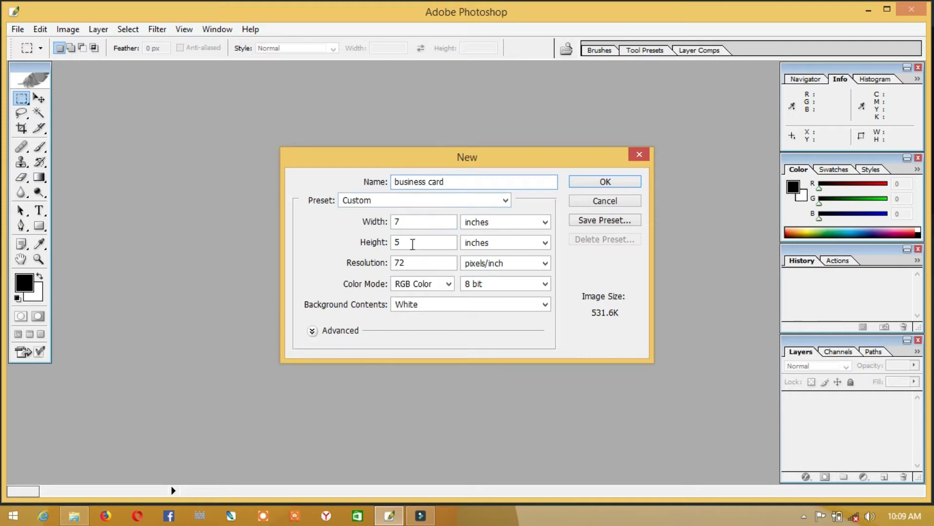
left_click(414, 223)
key("BackSpace")
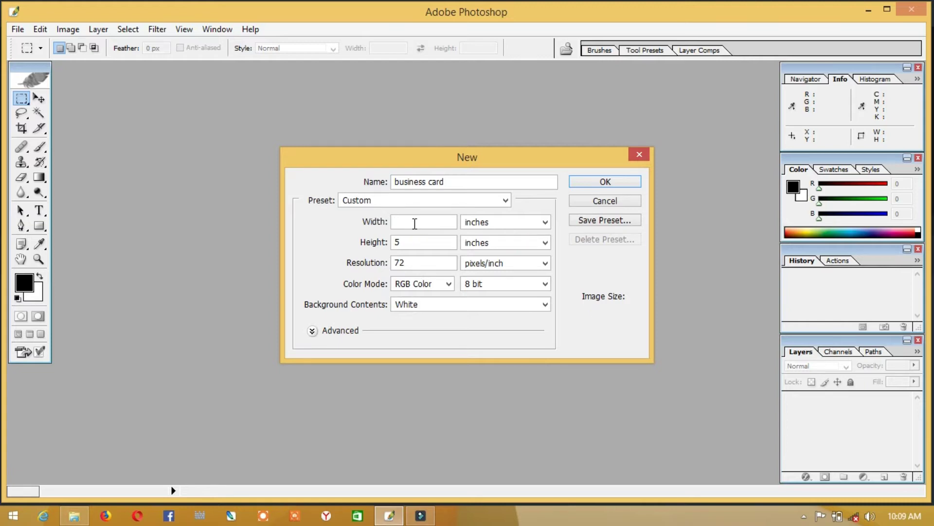
type("3.5")
left_click(411, 242)
key("BackSpace")
type("2.2")
- Set 300 pixels/inch resolution, CMYK Color mode and a transparent background, then create it
double_click(411, 263)
key("BackSpace")
type("300")
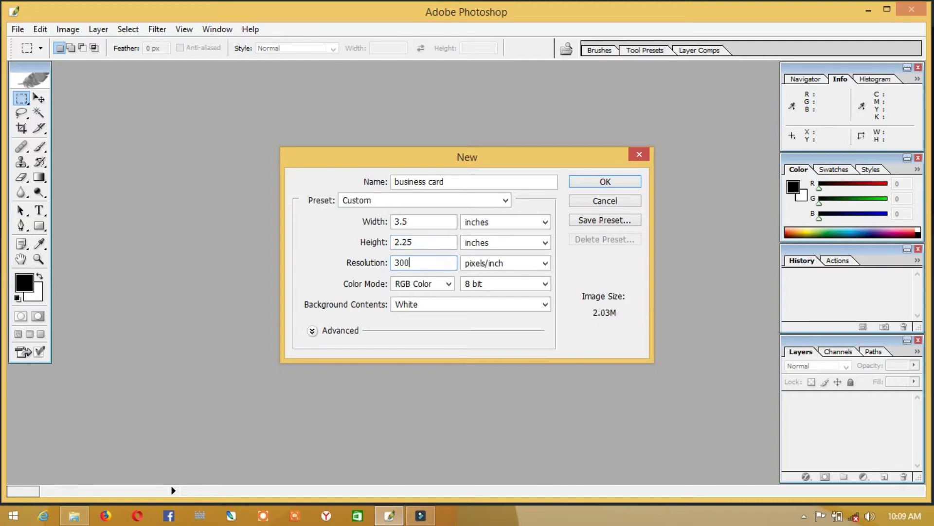
left_click(448, 283)
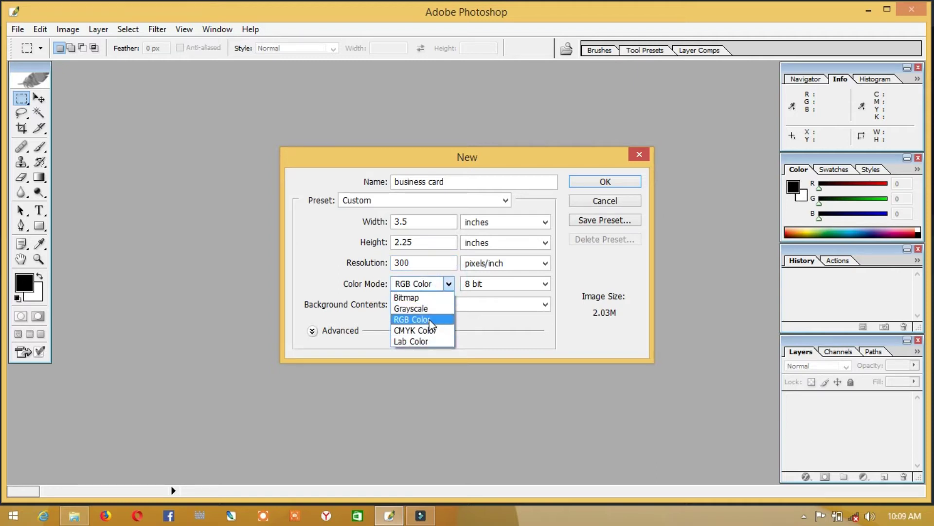
left_click(421, 330)
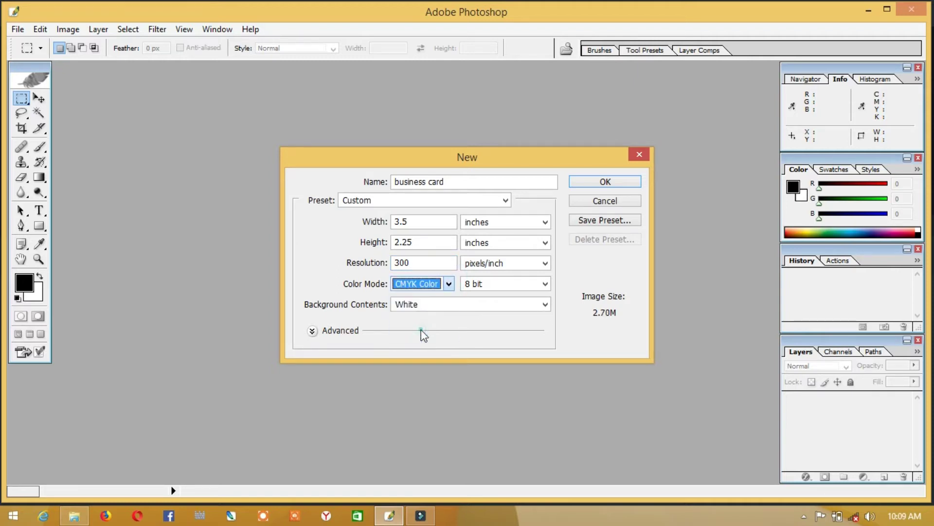
left_click(459, 301)
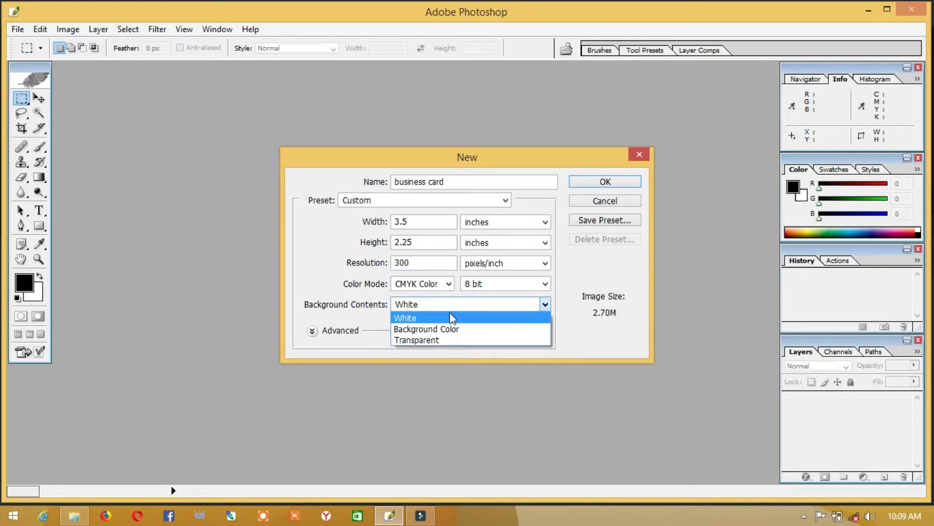
left_click(439, 340)
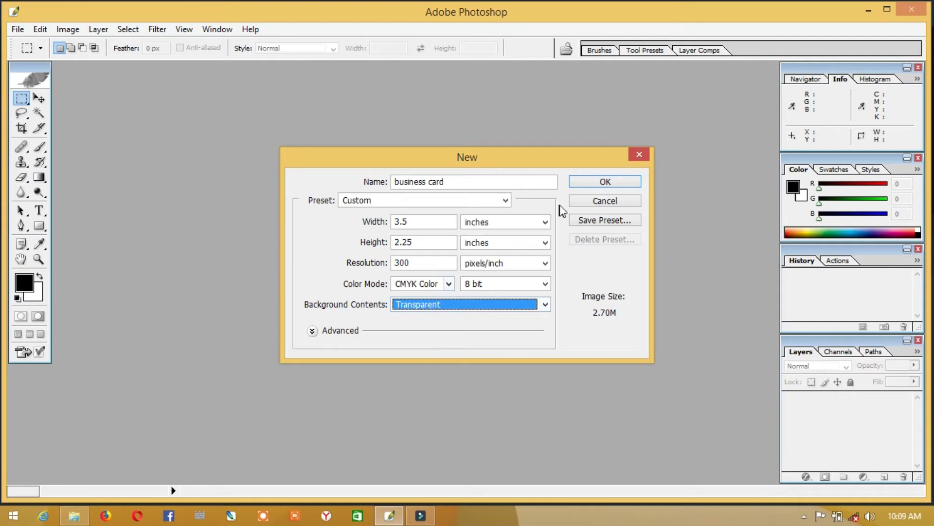
left_click(593, 184)
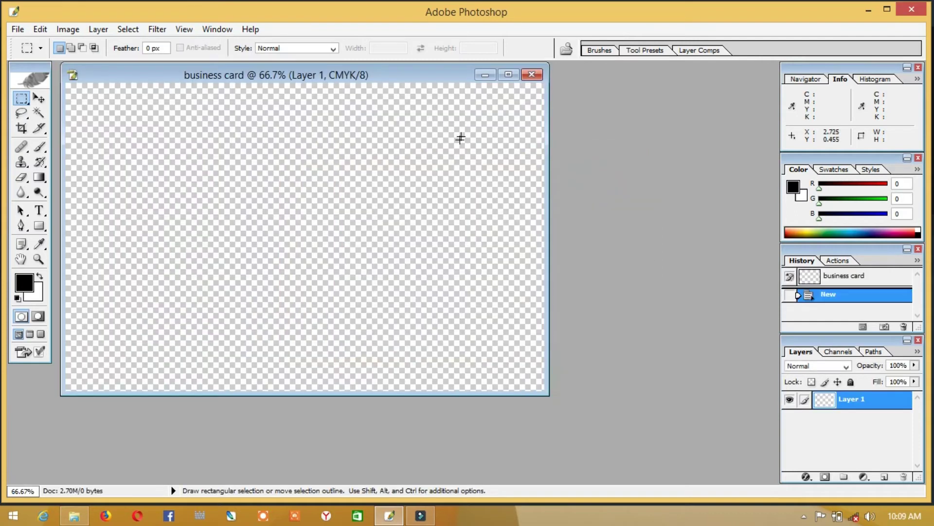
- At 50% zoom with rulers shown, place guides just inside the left, top, right and bottom edges
left_click(518, 75)
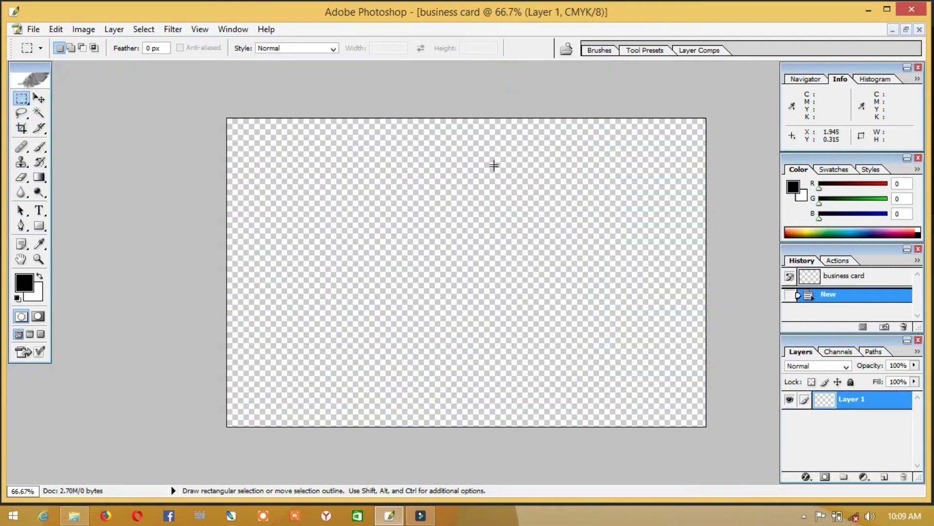
left_click(466, 172, "alt")
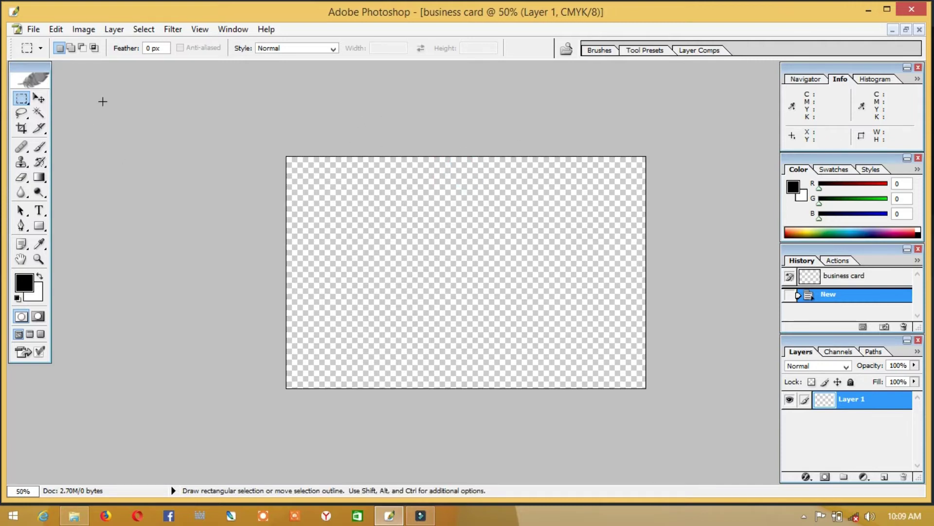
key("ctrl+r")
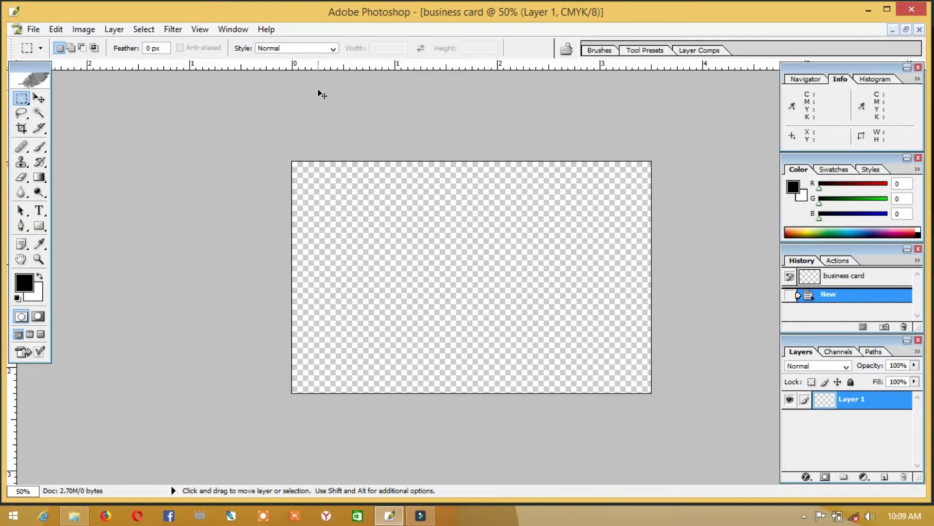
left_click_drag(13, 400, 298, 369)
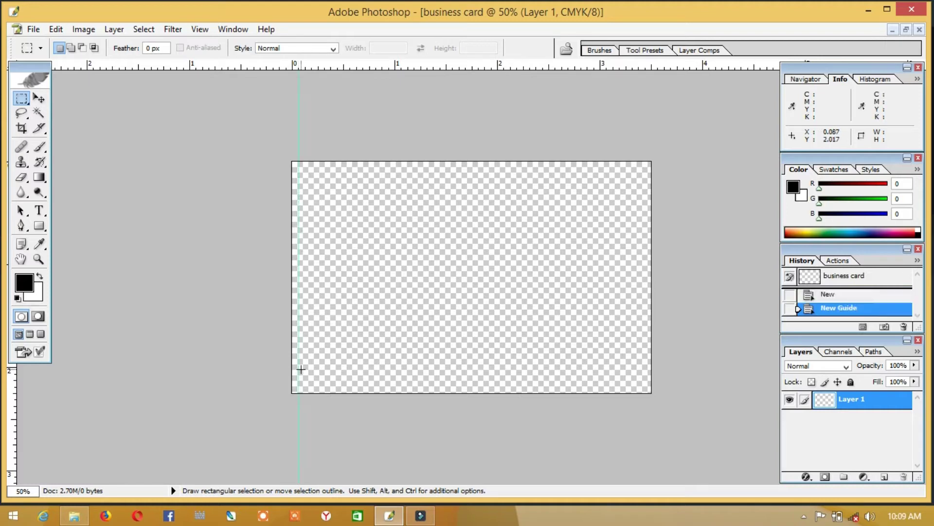
left_click_drag(347, 70, 345, 166)
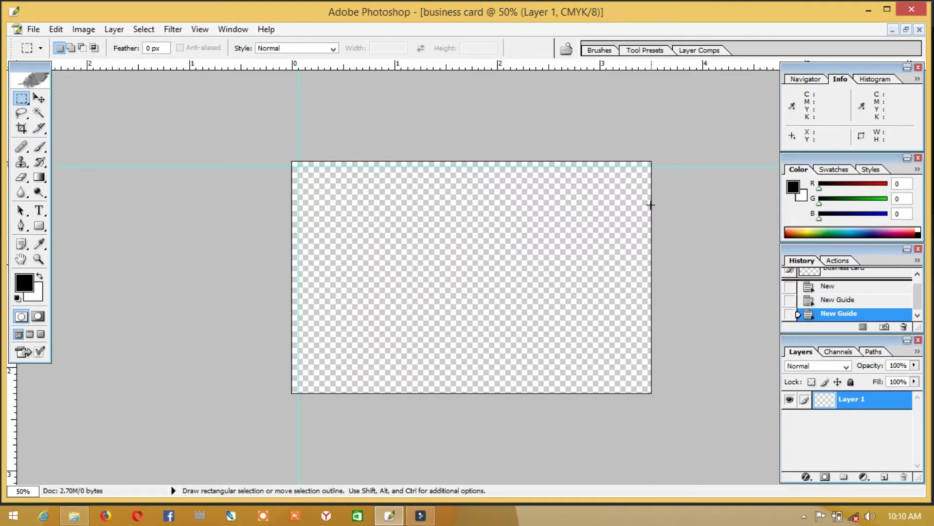
left_click_drag(17, 372, 644, 318)
left_click_drag(505, 70, 476, 387)
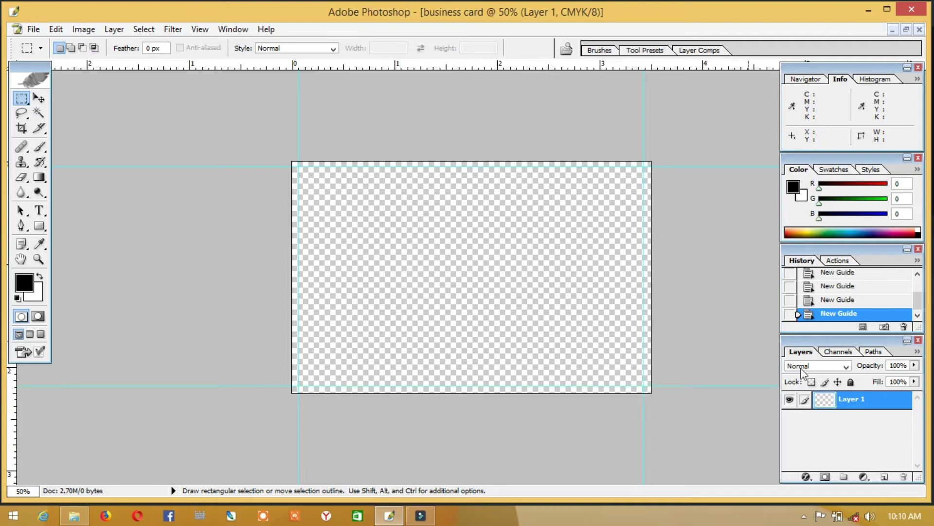
- Rename Layer 1 to bg
double_click(852, 402)
type("bg")
key("Return")
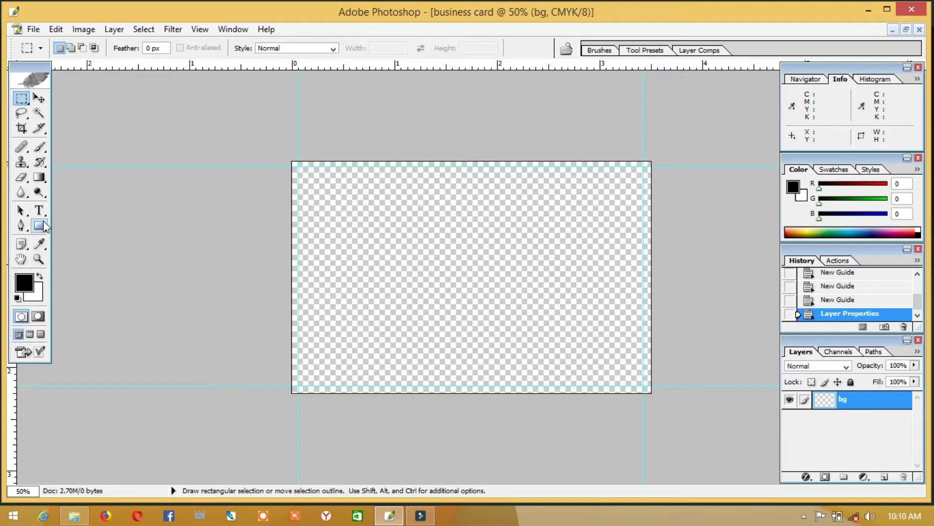
- Fill the whole card with black using the Paint Bucket
left_click(39, 177)
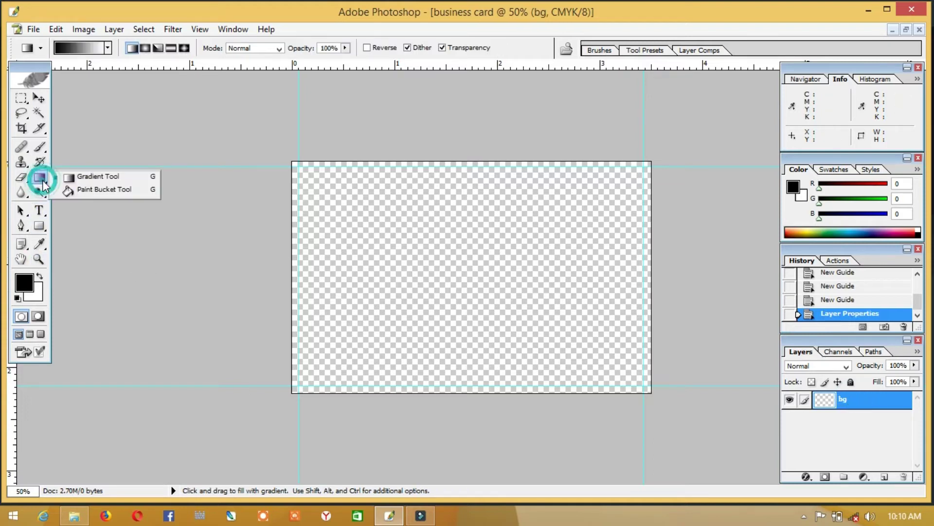
left_click(86, 189)
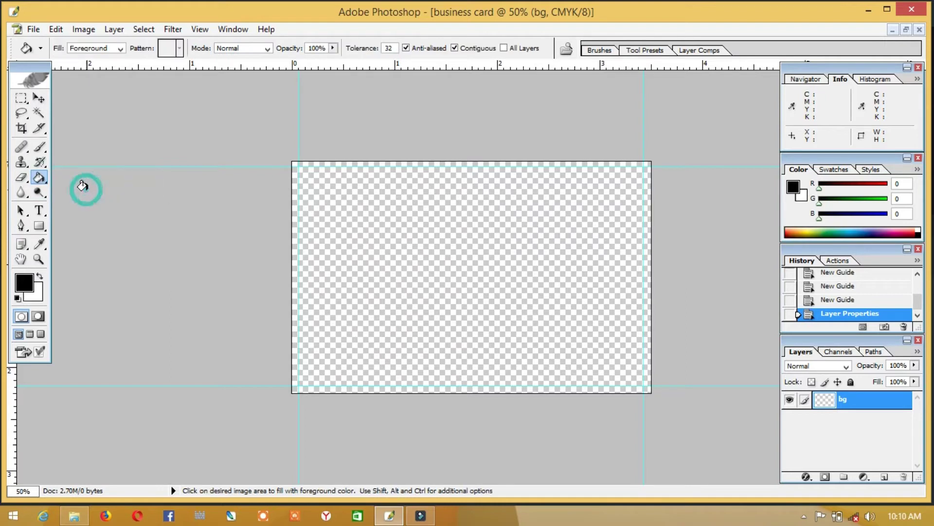
left_click(23, 280)
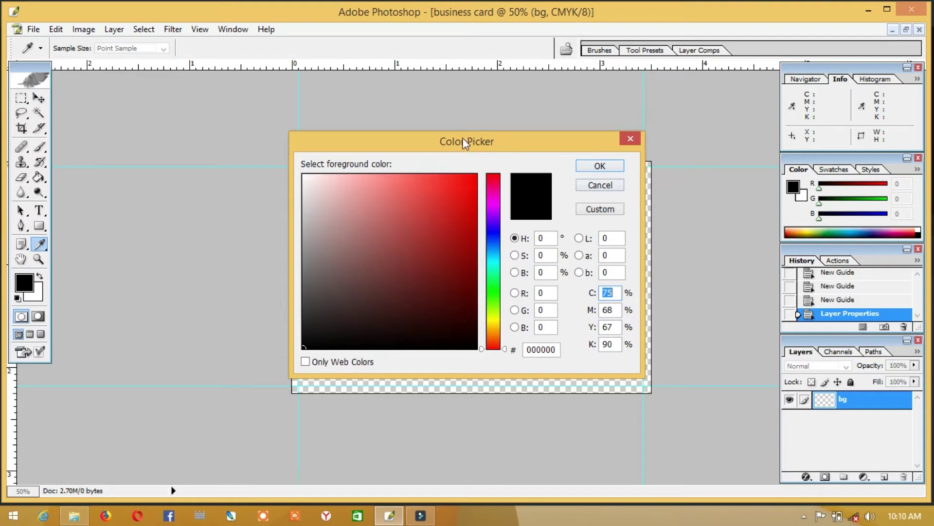
left_click(463, 330)
left_click(476, 349)
left_click(598, 166)
left_click(483, 252)
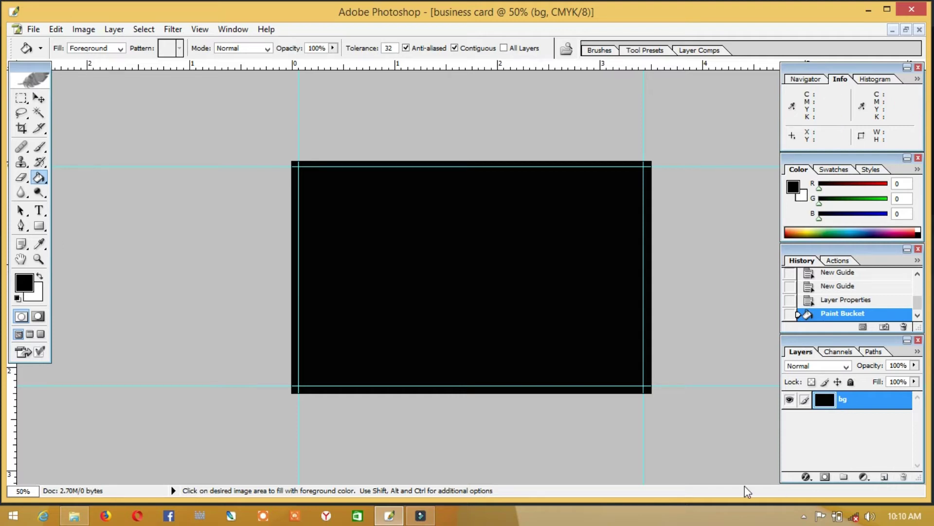
key("ctrl+shift+n")
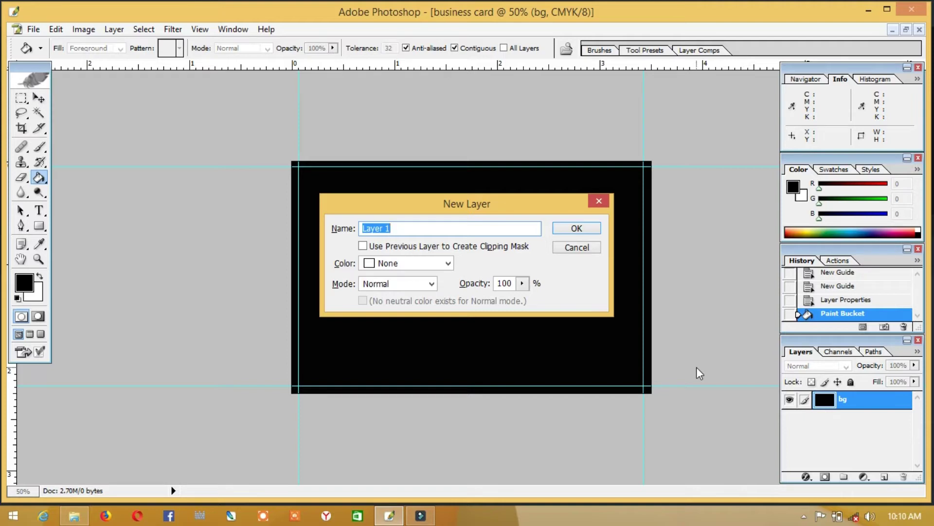
- Name the new layer white and set the foreground colour to white
type("white")
key("Return")
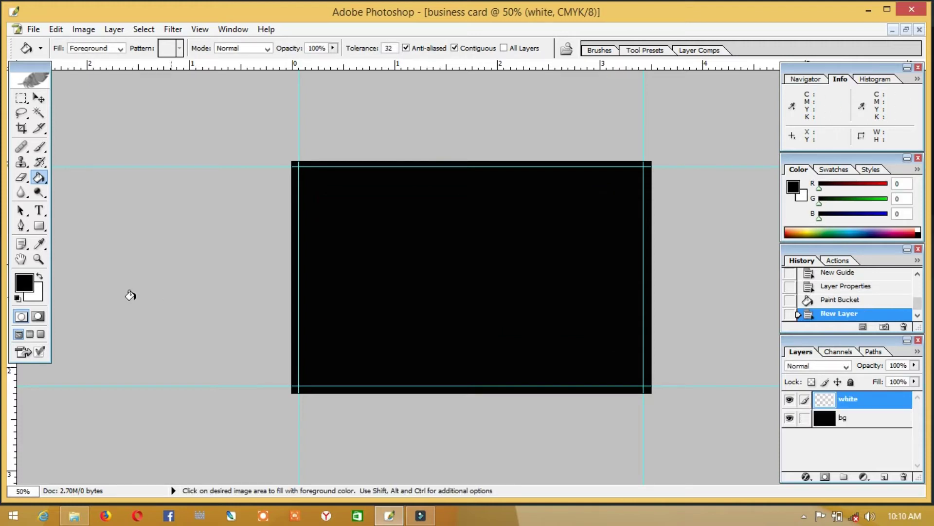
left_click(27, 289)
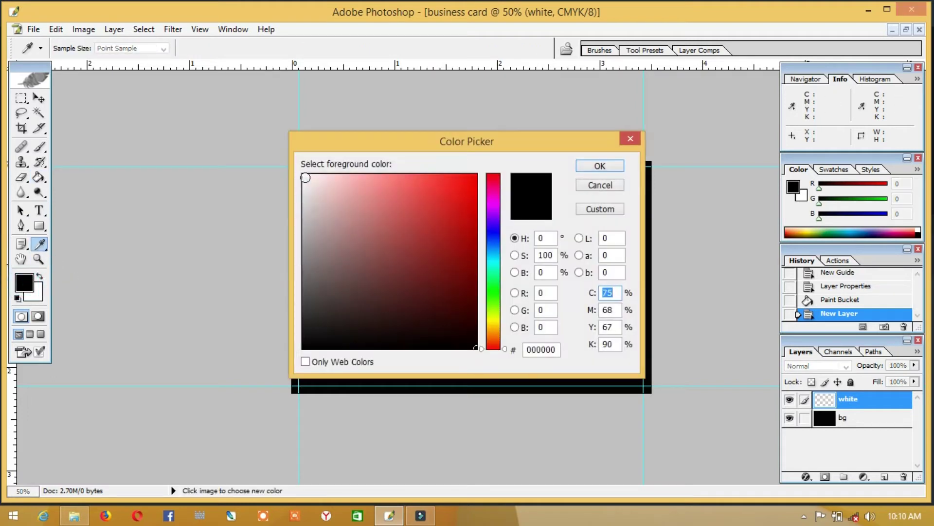
left_click(303, 175)
left_click(600, 165)
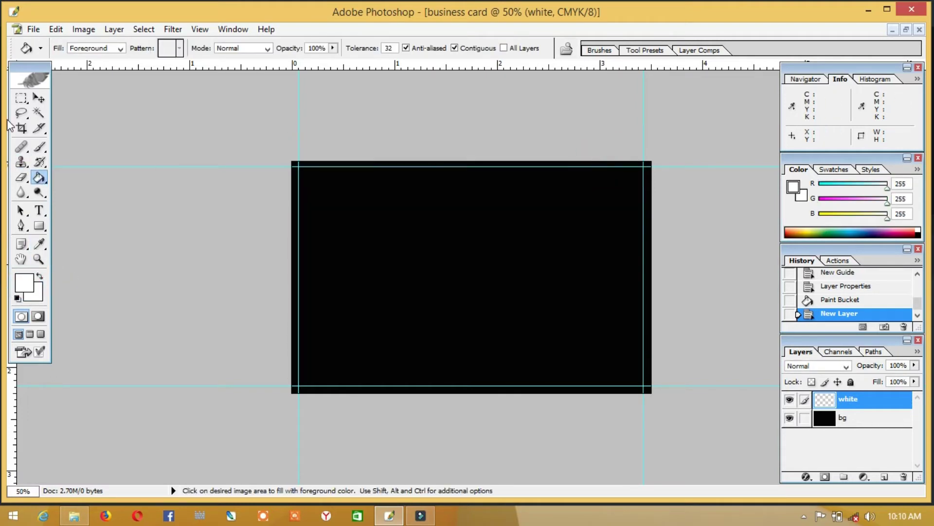
- Select a strip along the card's left side, fill it with white, and deselect
left_click(21, 98)
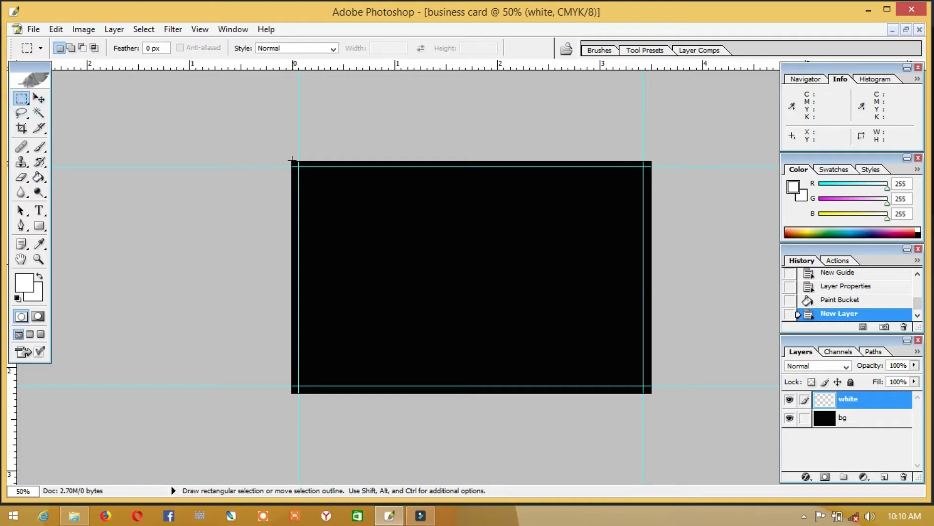
left_click_drag(292, 160, 425, 394)
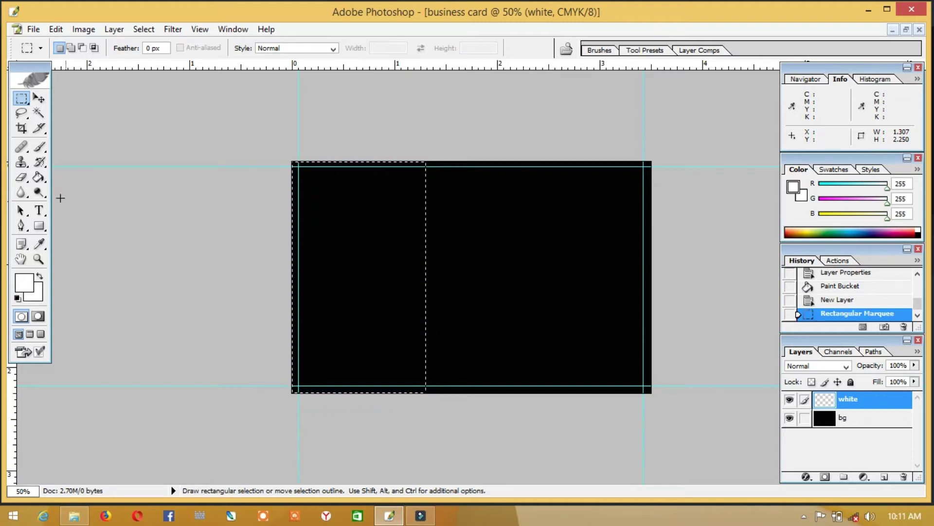
left_click(38, 177)
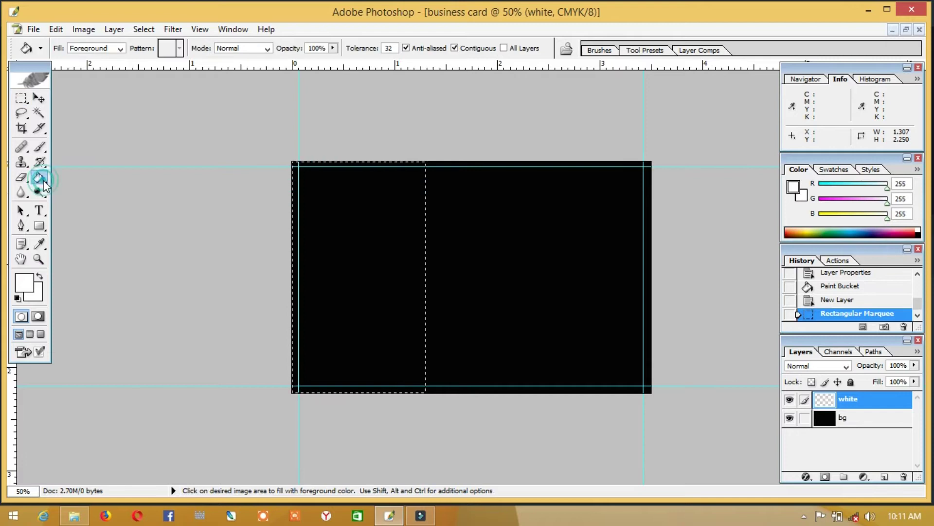
left_click(338, 257)
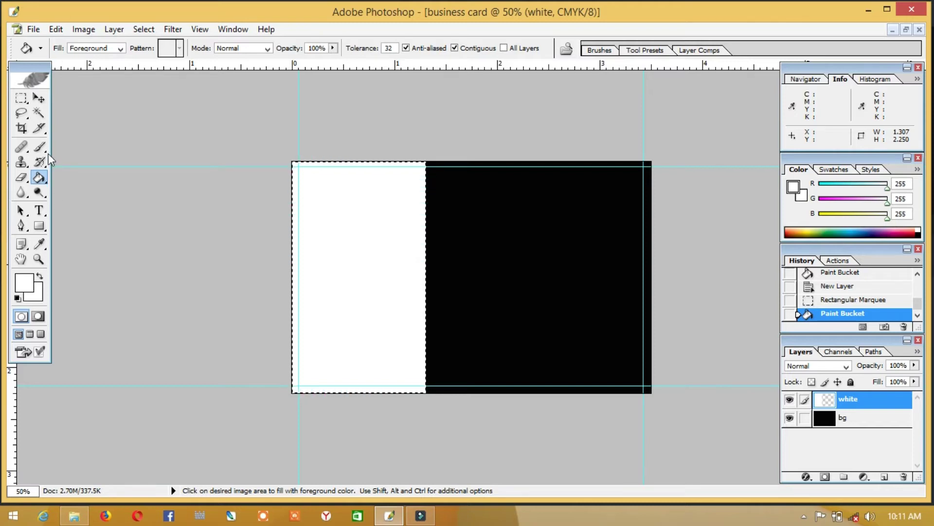
left_click(23, 98)
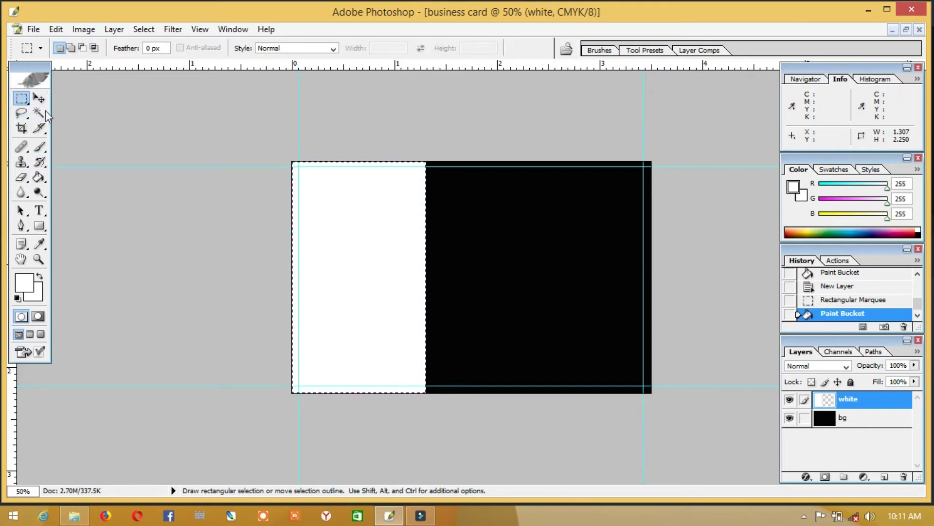
key("ctrl")
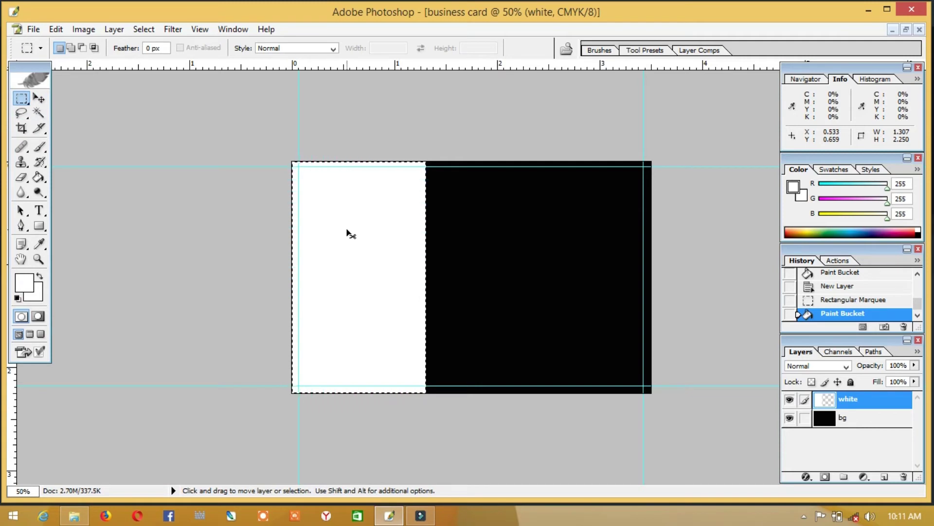
key("ctrl+d")
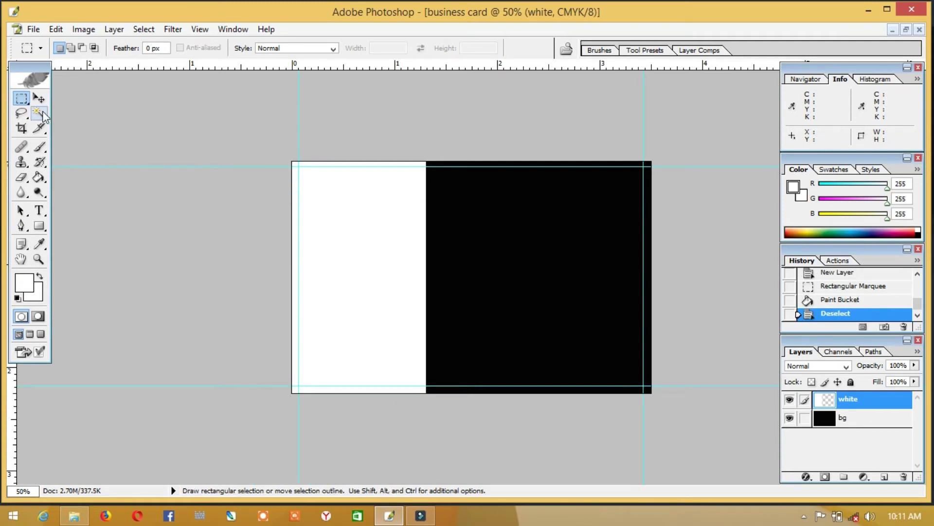
- Switch to the shape tool after dismissing a canvas context menu and the Filter menu
right_click(335, 199)
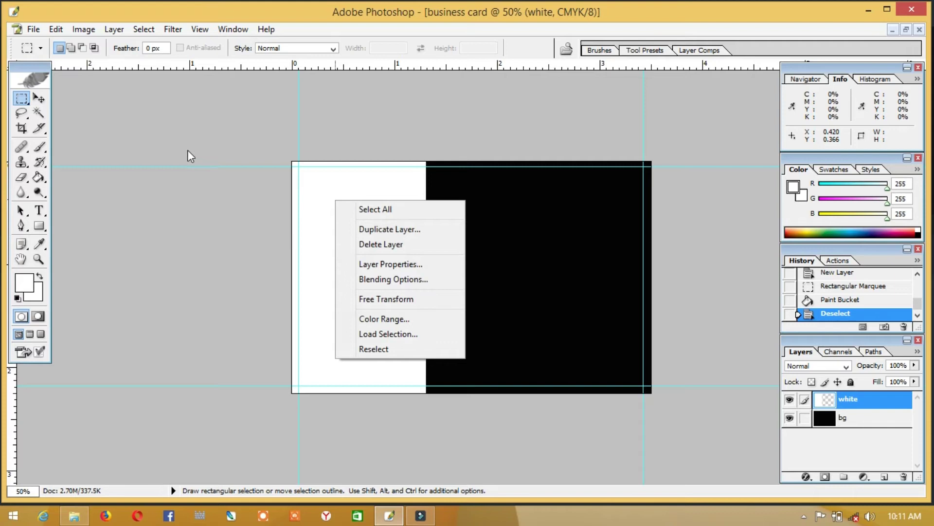
left_click(21, 98)
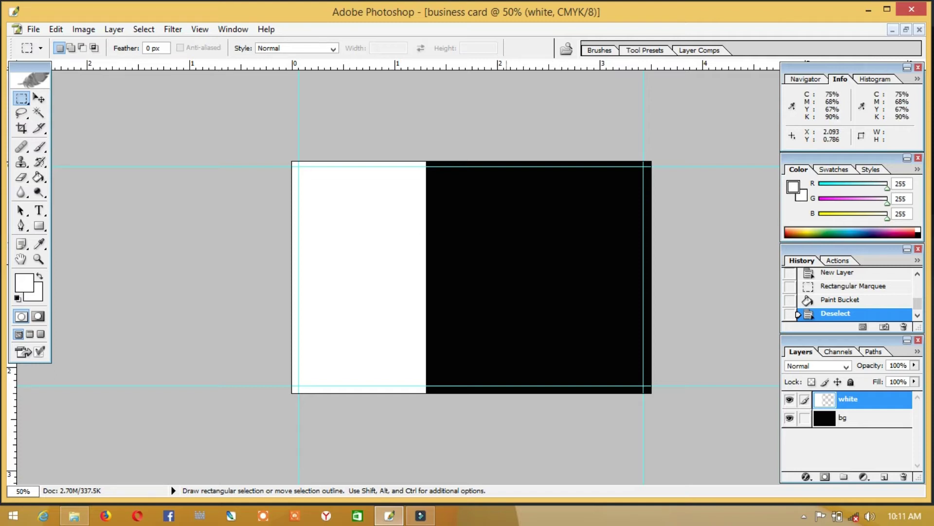
left_click(170, 30)
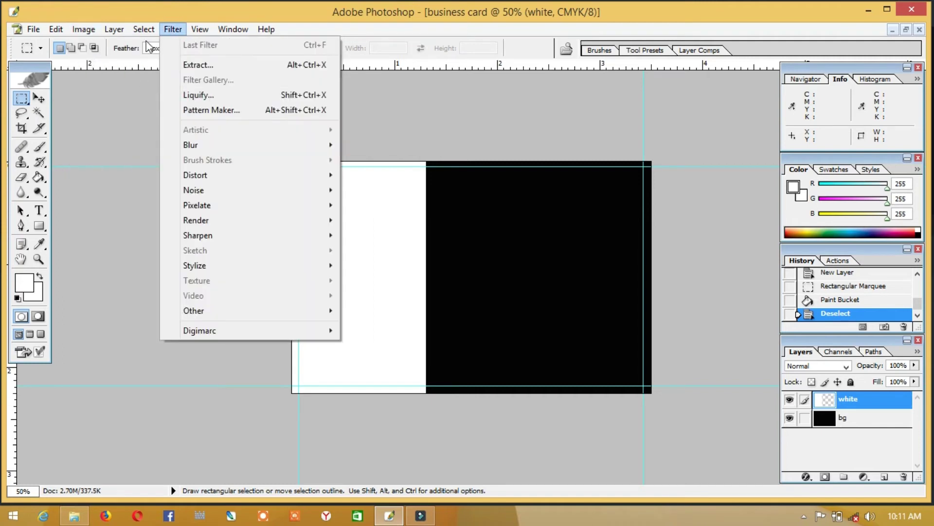
left_click(40, 230)
- Draw a small white envelope custom shape on the card's black side
left_click(218, 48)
left_click(301, 49)
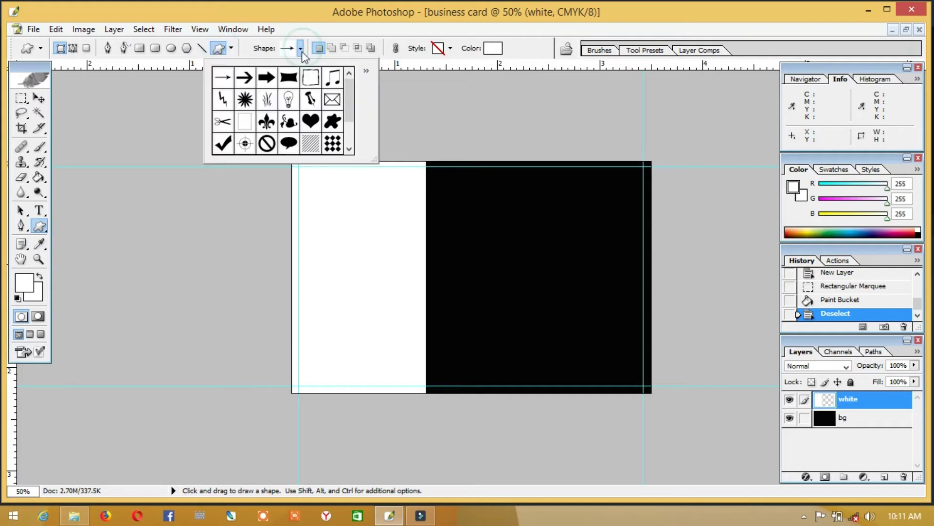
left_click(335, 102)
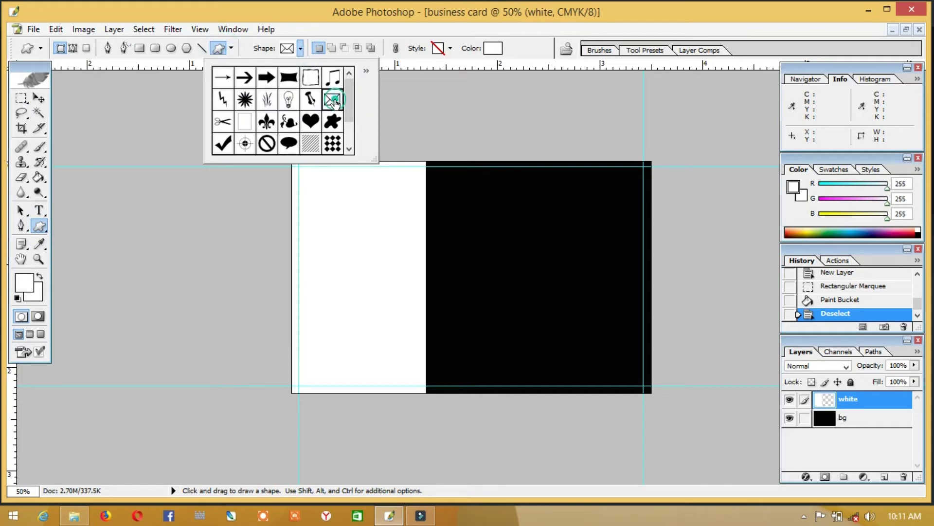
left_click(450, 119)
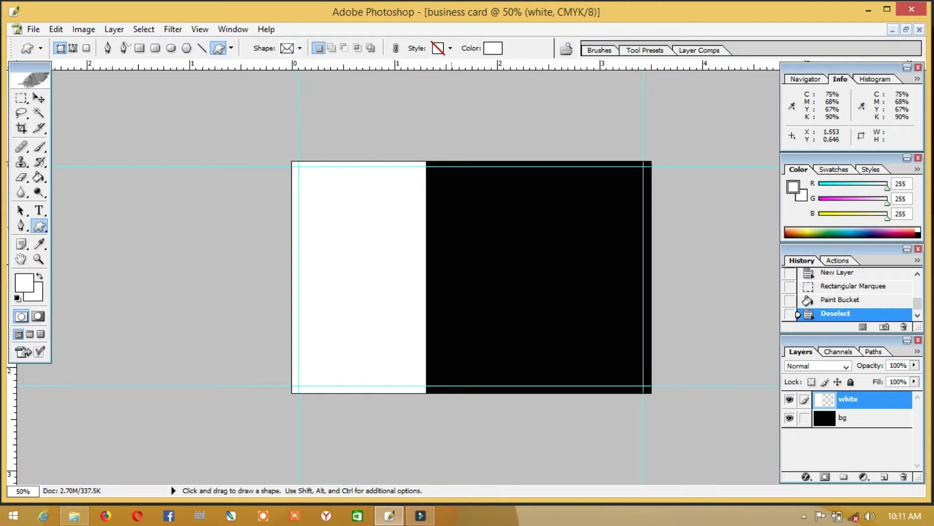
left_click_drag(446, 226, 470, 241)
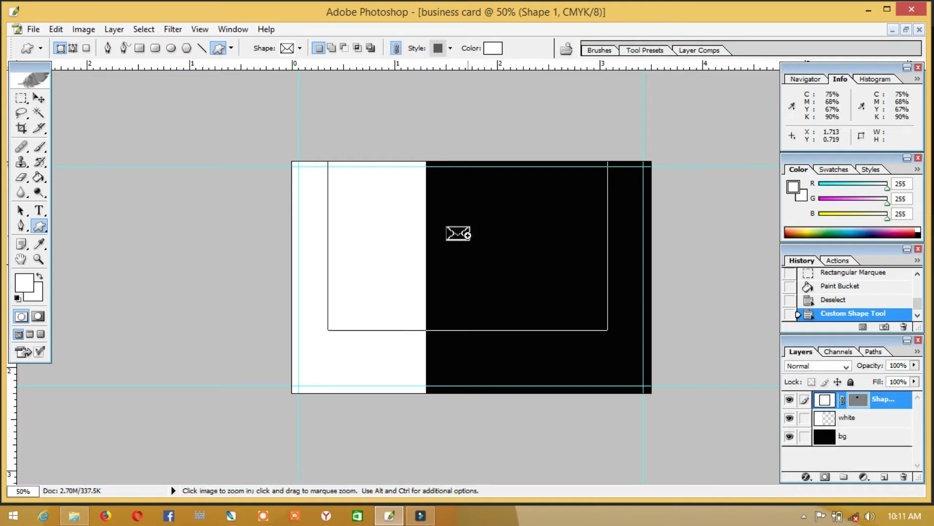
- Add two vertical guides at the envelope's left and right edges
left_click(467, 236, "ctrl")
left_click(468, 235, "ctrl")
left_click_drag(14, 400, 415, 354)
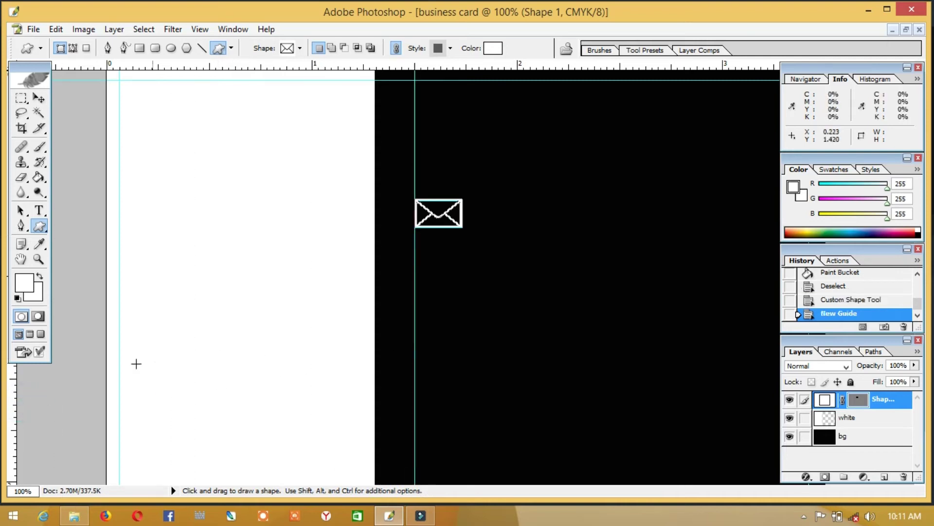
left_click_drag(15, 384, 463, 341)
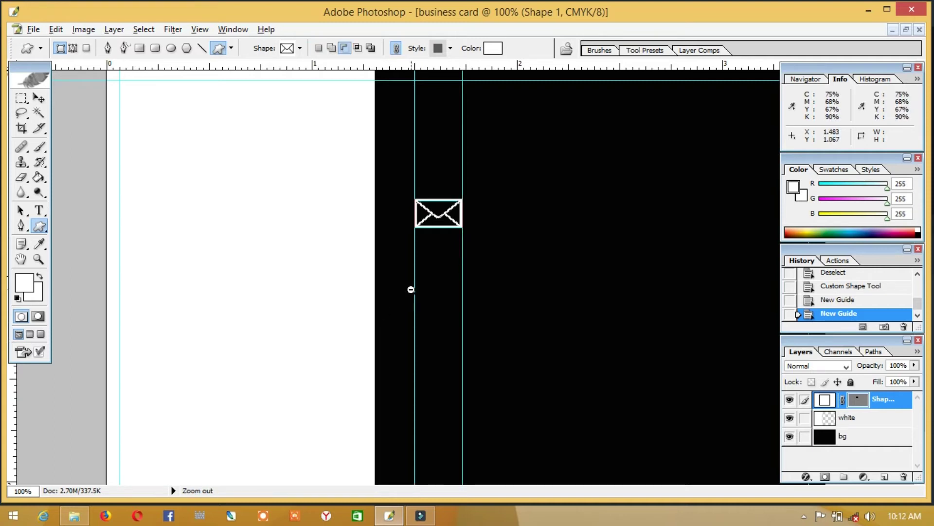
left_click(411, 290, "alt")
left_click(411, 290, "alt")
left_click(470, 255, "ctrl")
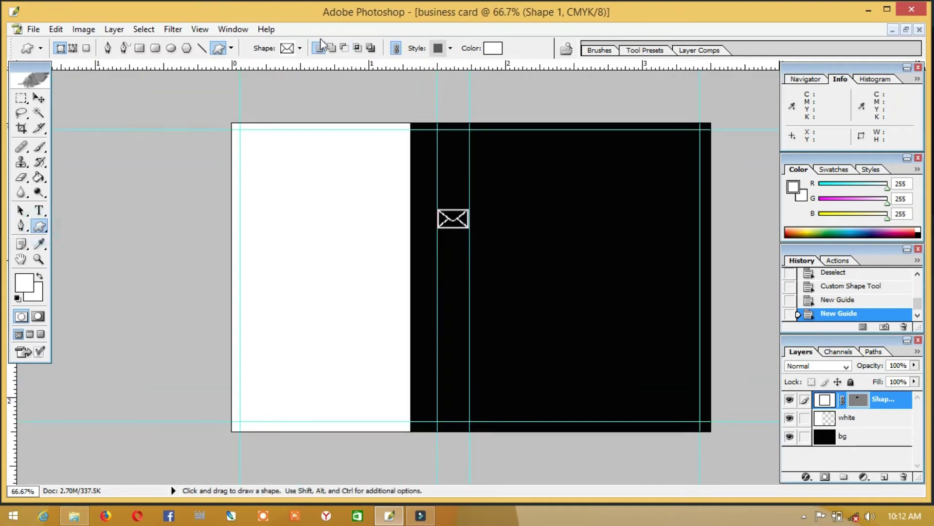
left_click(299, 48)
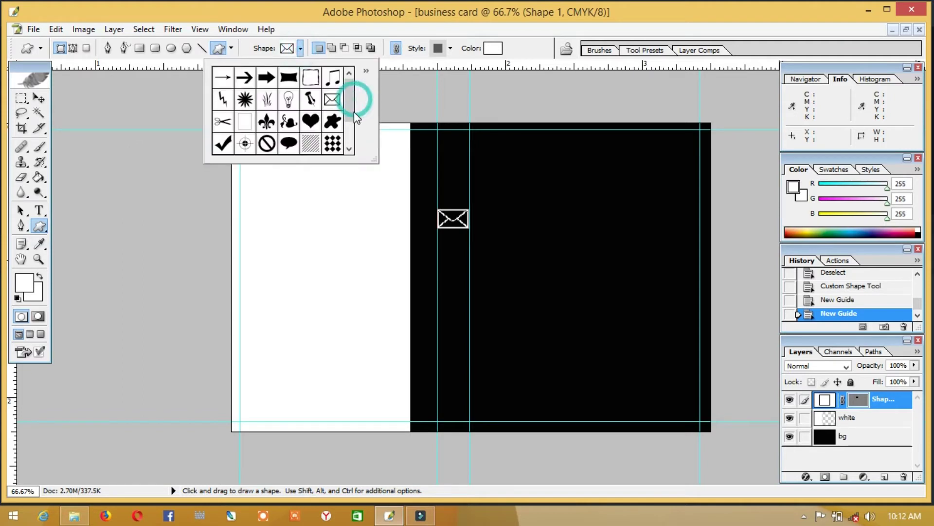
scroll(348, 116, "down", 2)
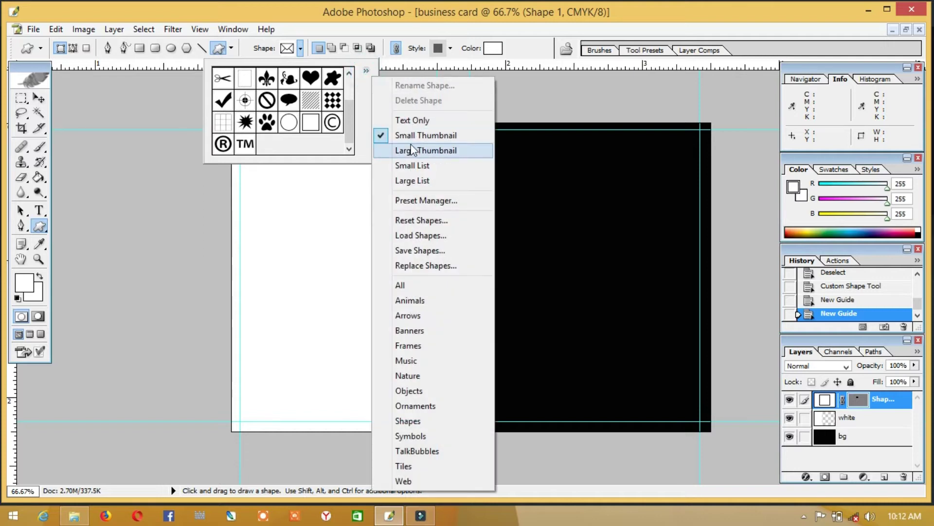
- Append the All shape set and draw a telephone icon below the envelope as Fill Pixels
left_click(406, 285)
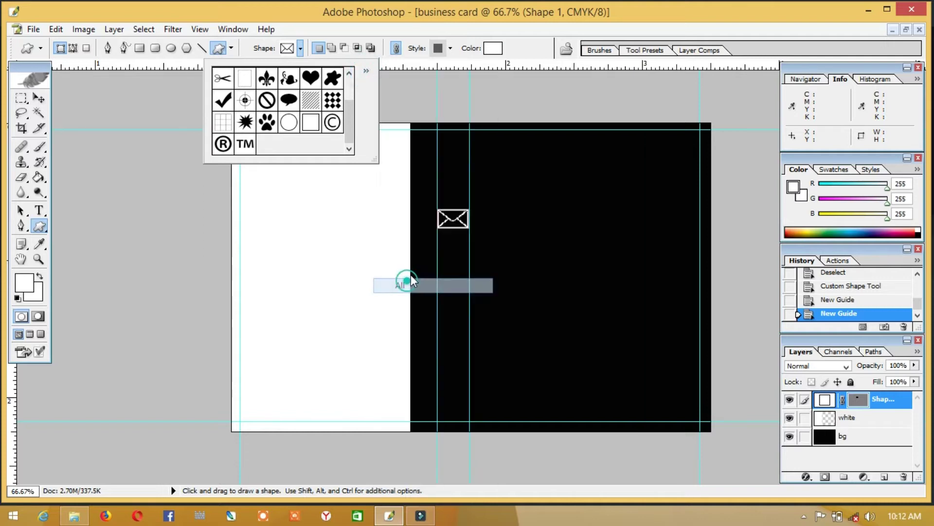
left_click(543, 210)
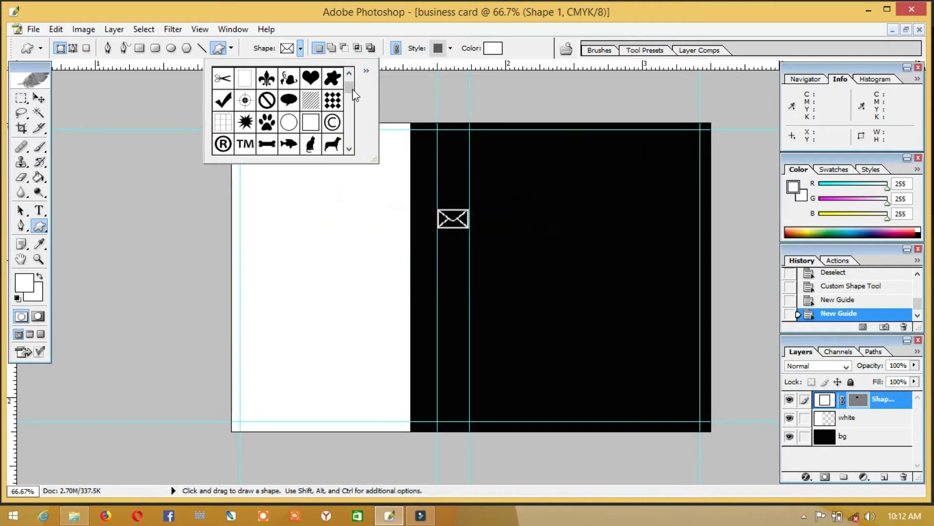
left_click_drag(351, 80, 352, 116)
left_click(267, 93)
left_click(440, 246)
left_click_drag(439, 246, 470, 268)
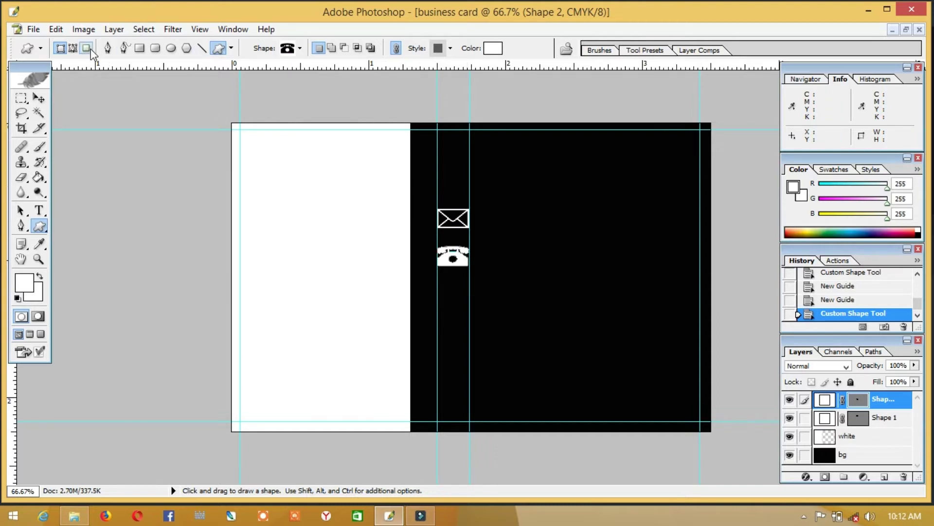
left_click(87, 48)
- Rasterize the telephone shape and rename its layer phone
left_click(454, 212)
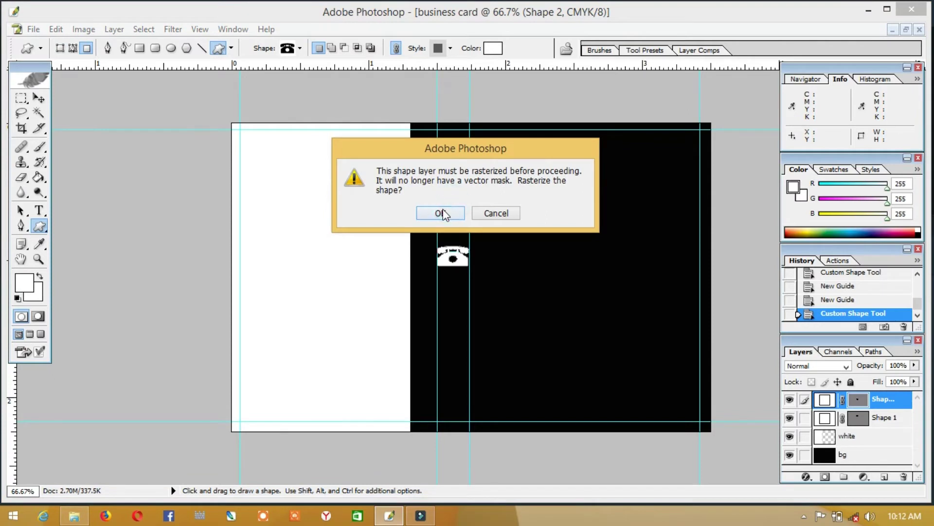
double_click(846, 399)
type("Phone")
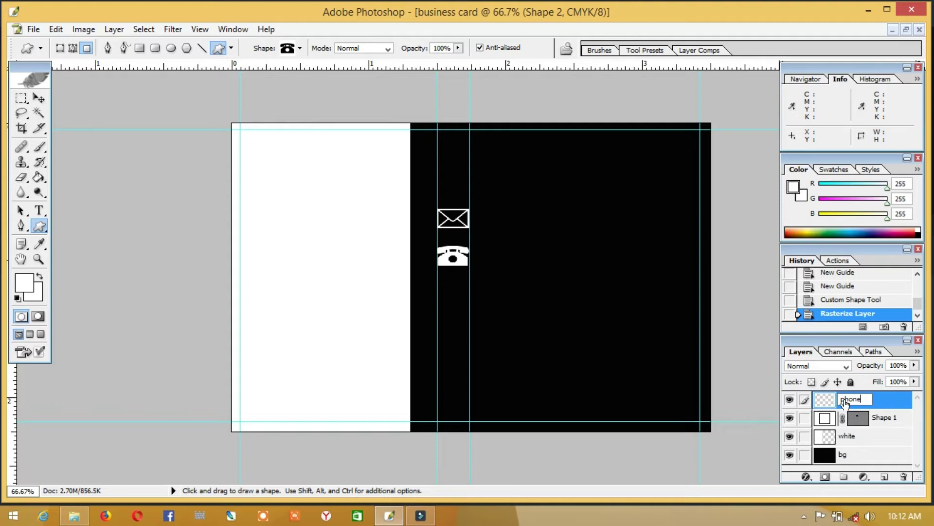
key("Return")
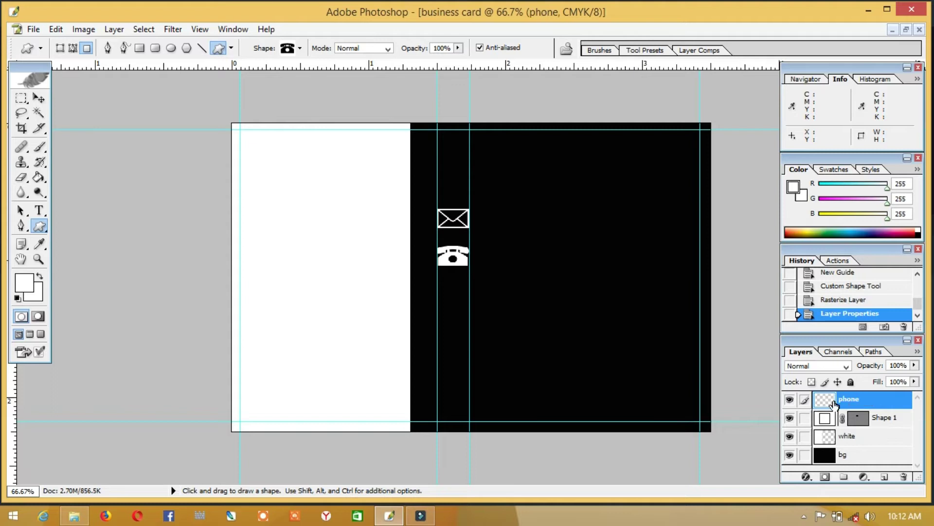
- Rasterize Shape 1's vector mask and rename the envelope layer mail
right_click(855, 421)
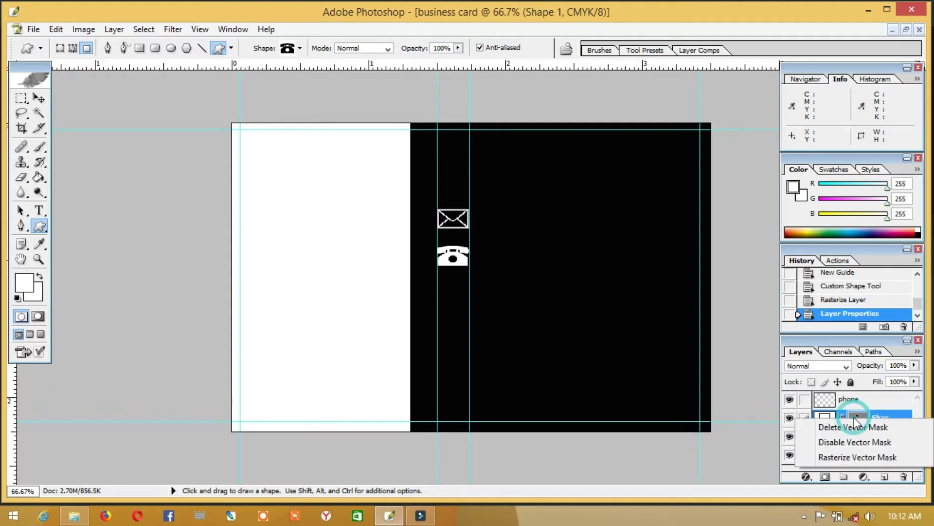
left_click(842, 454)
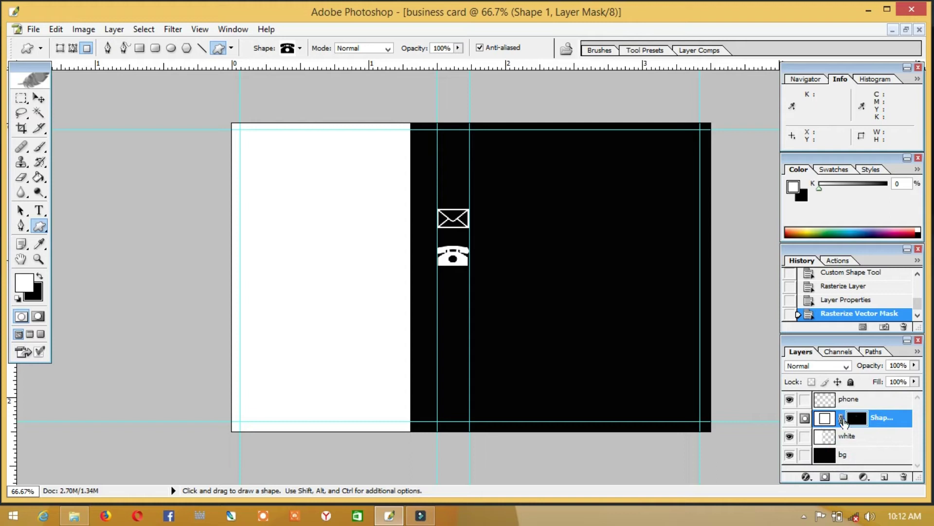
right_click(840, 420)
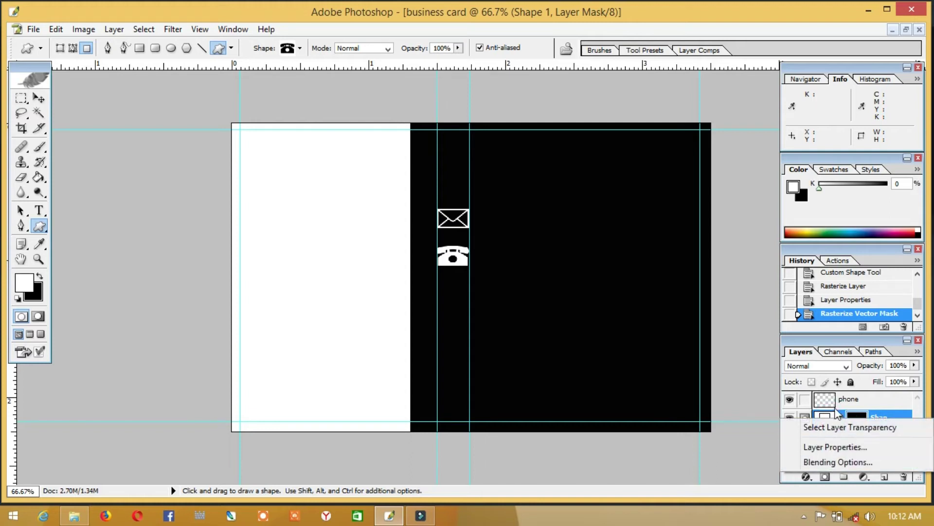
left_click(841, 417)
left_click(835, 421)
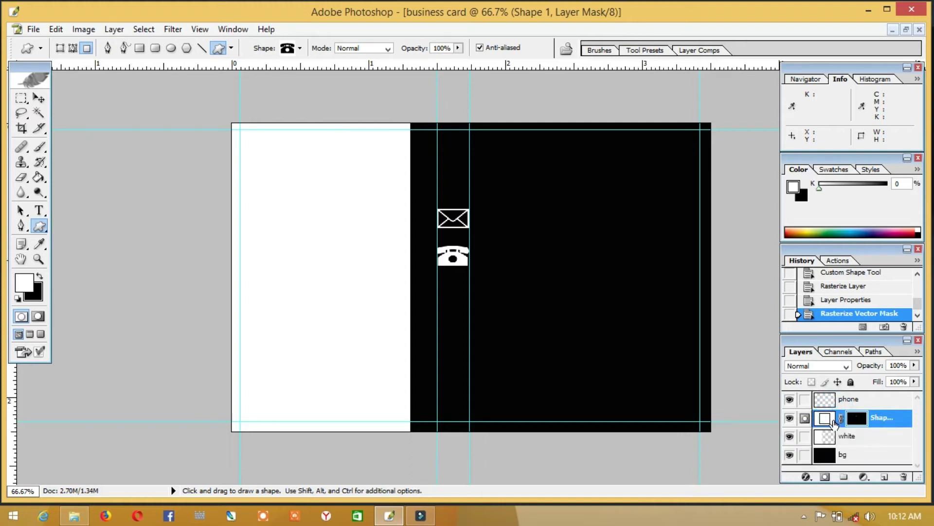
double_click(886, 418)
key("BackSpace")
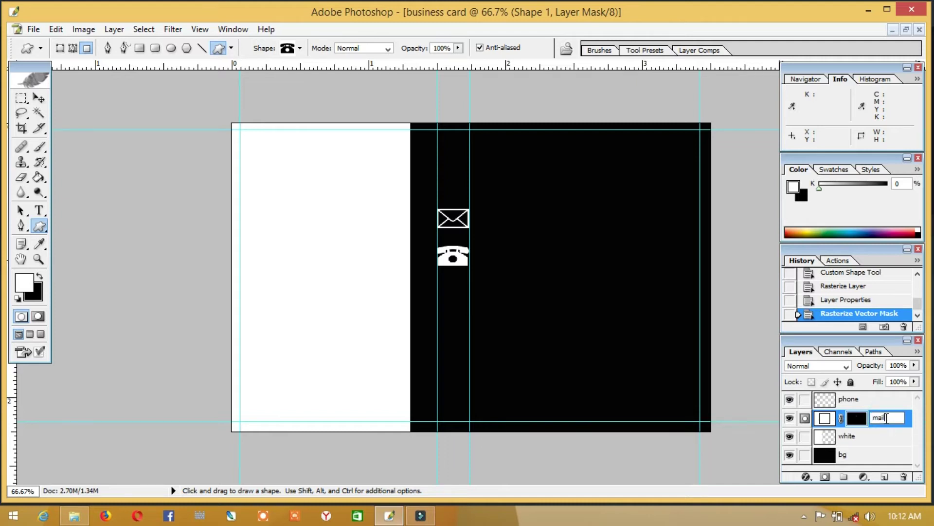
type("mail")
key("Return")
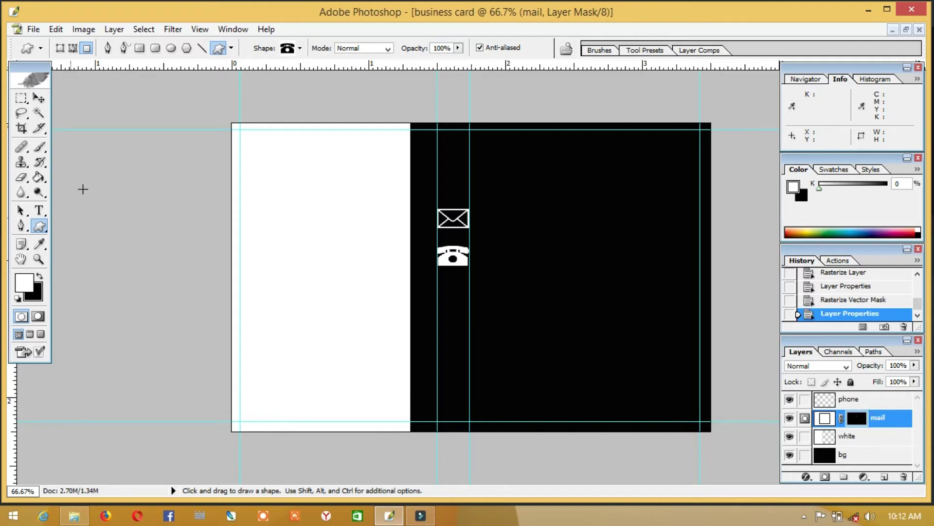
left_click(300, 48)
- Choose the globe shape and draw it below the telephone between the guides
left_click_drag(349, 113, 348, 142)
left_click(289, 95)
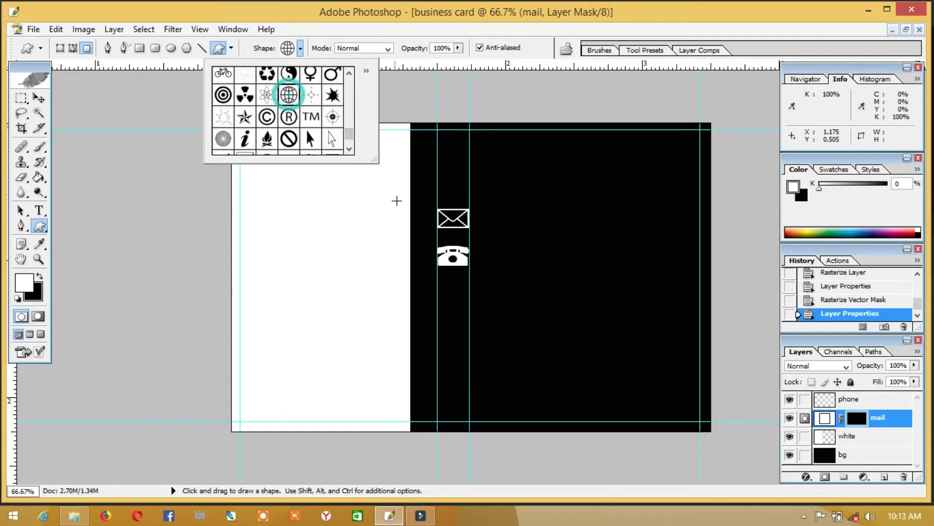
left_click(447, 283)
left_click_drag(437, 283, 469, 311)
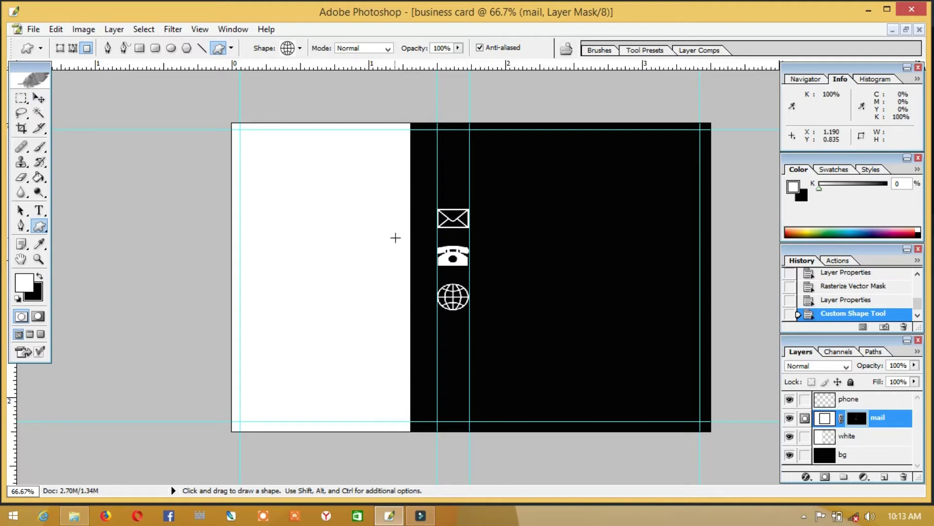
left_click(39, 212)
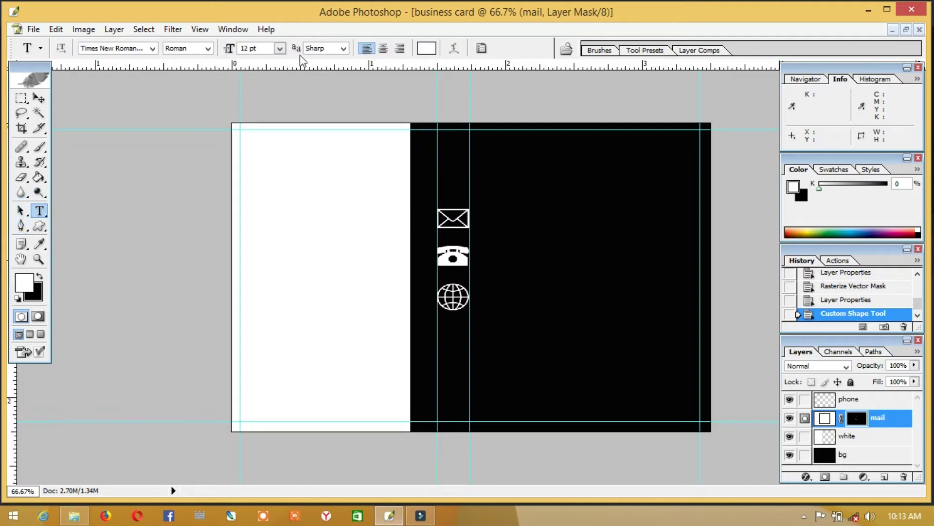
- Start an 18 pt text line beside the envelope and set its colour to deep orange
left_click(280, 50)
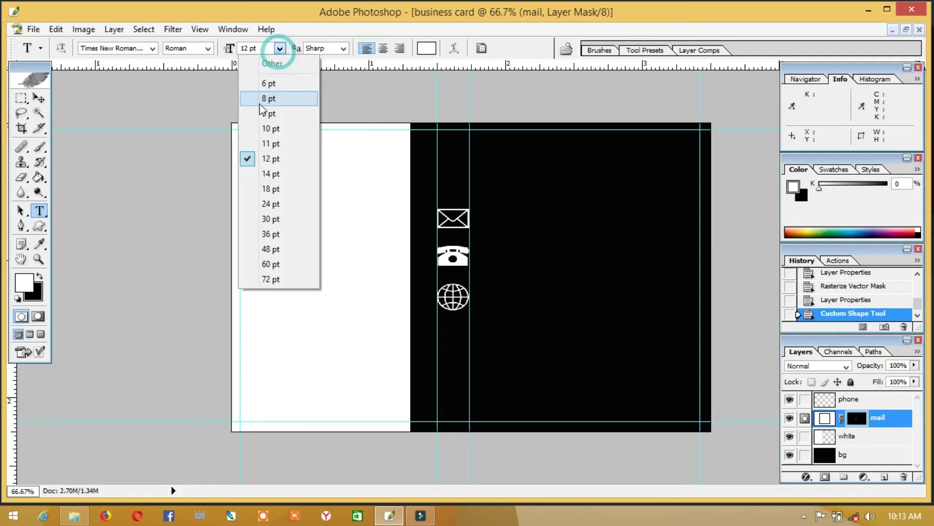
left_click(266, 187)
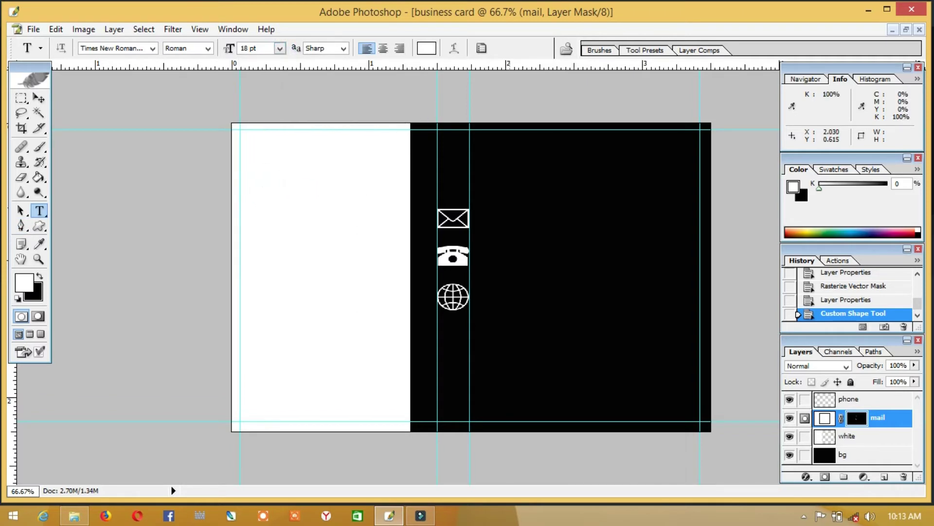
left_click(479, 222)
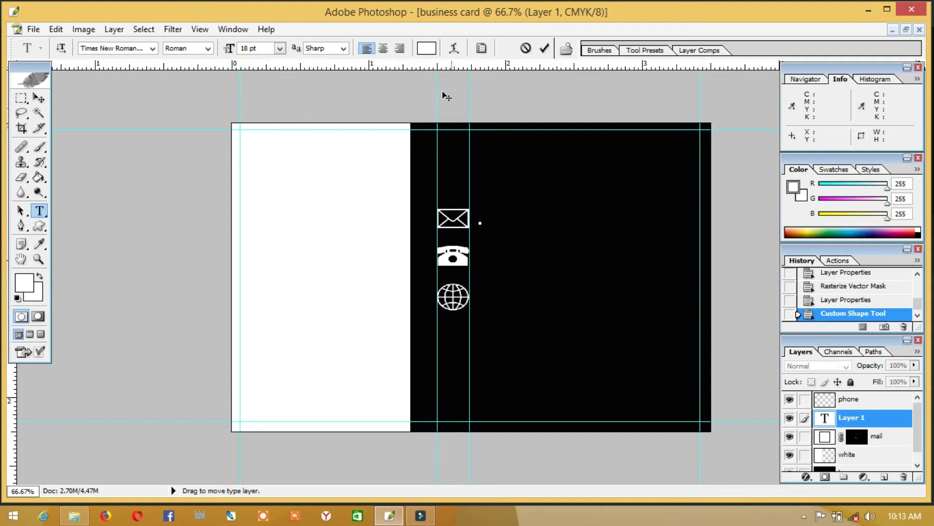
left_click(426, 48)
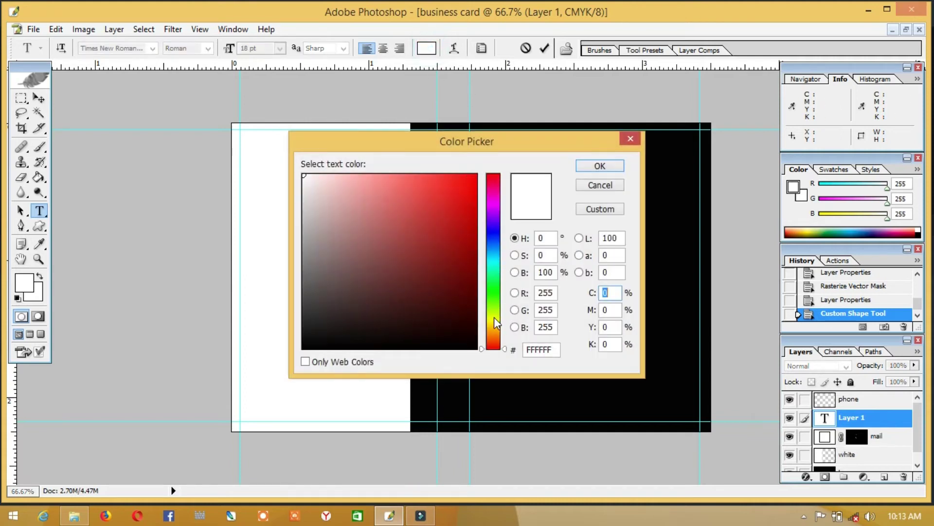
left_click(494, 319)
left_click_drag(495, 319, 494, 329)
mouse_move(476, 206)
left_mouse_down()
mouse_move(476, 220)
mouse_move(473, 187)
mouse_move(484, 170)
left_mouse_up()
left_click(579, 170)
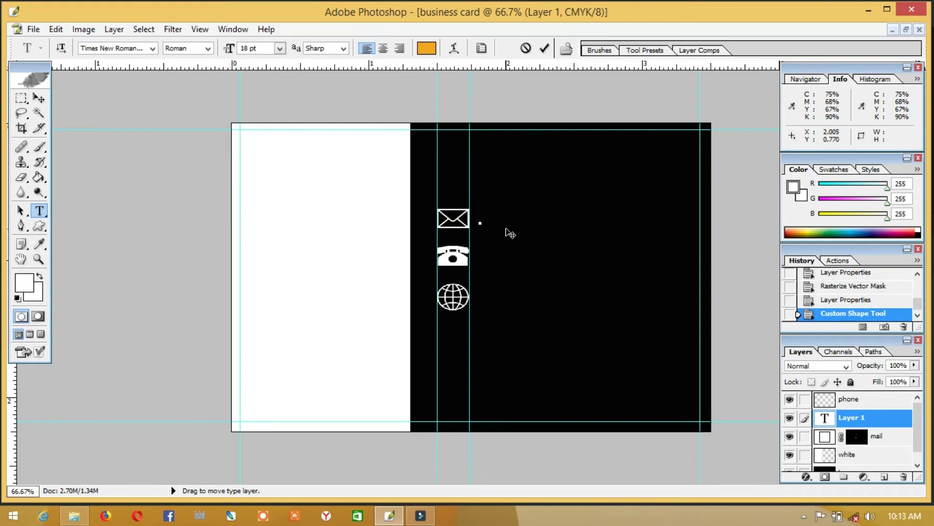
- Type a placeholder e-mail address as the text line
type("www.")
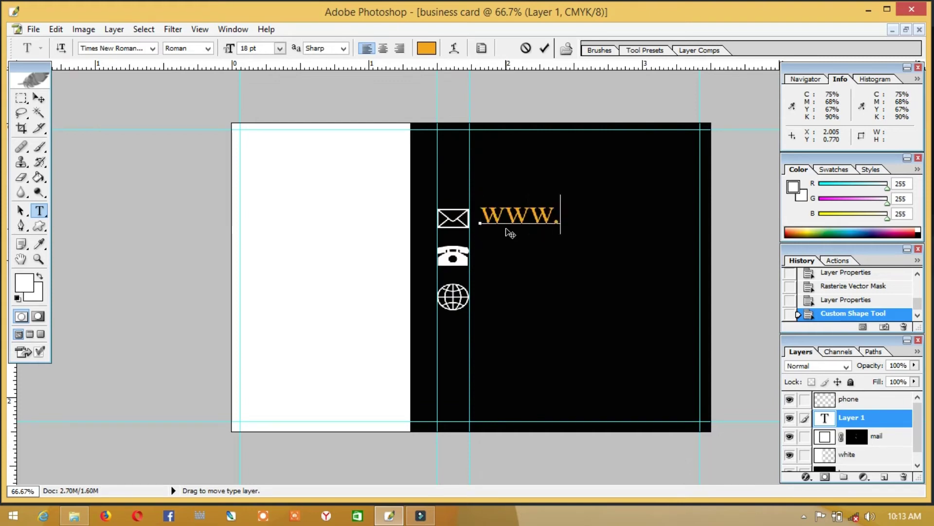
type("gmail")
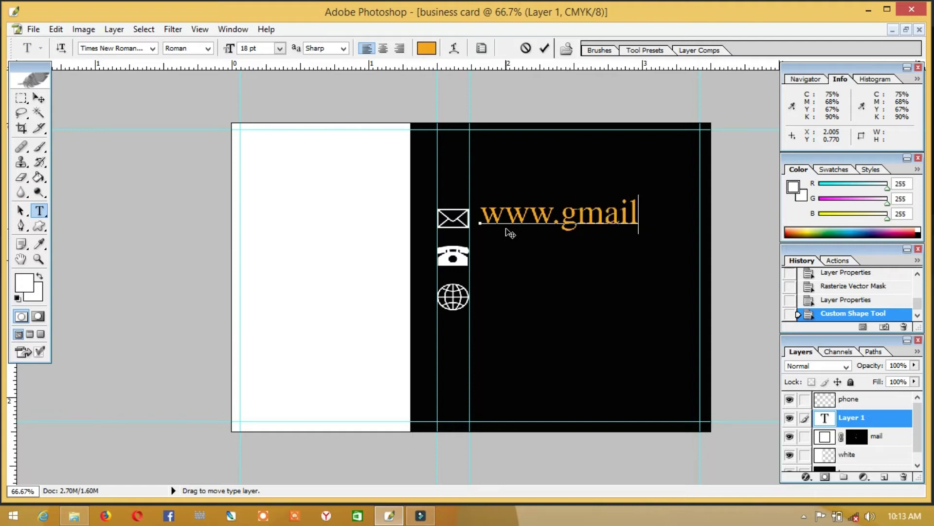
key("BackSpace")
key("BackSpace")
key("BackSpace")
key("BackSpace")
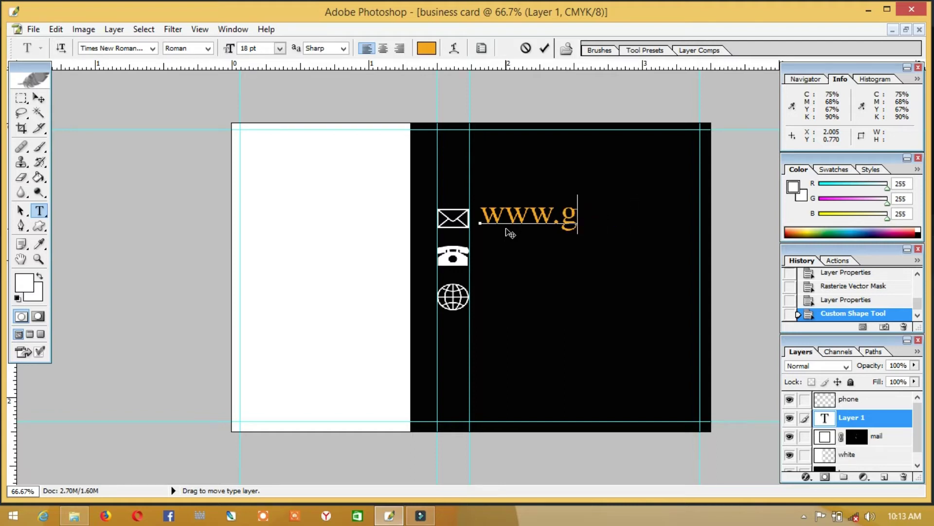
type("mail")
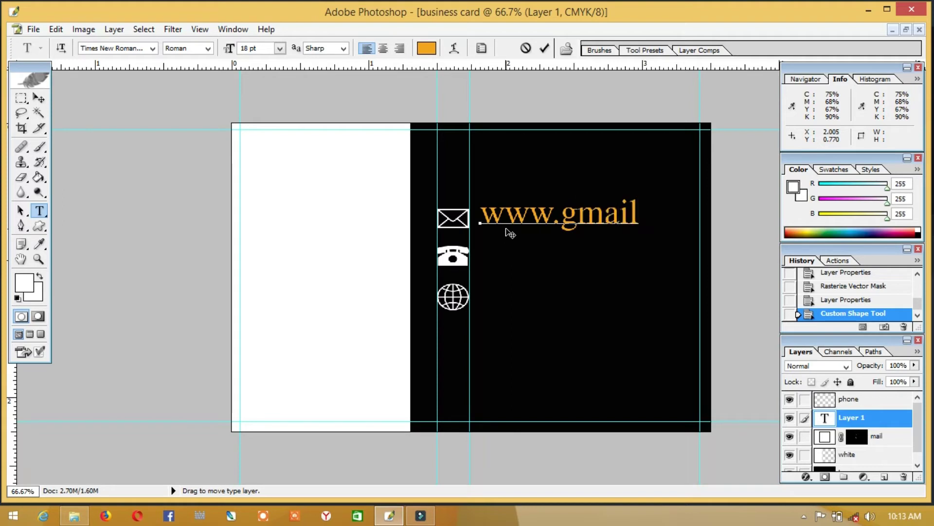
key("BackSpace")
key("BackSpace")
key("BackSpace")
key("BackSpace")
key("BackSpace")
key("BackSpace")
key("BackSpace")
key("BackSpace")
key("BackSpace")
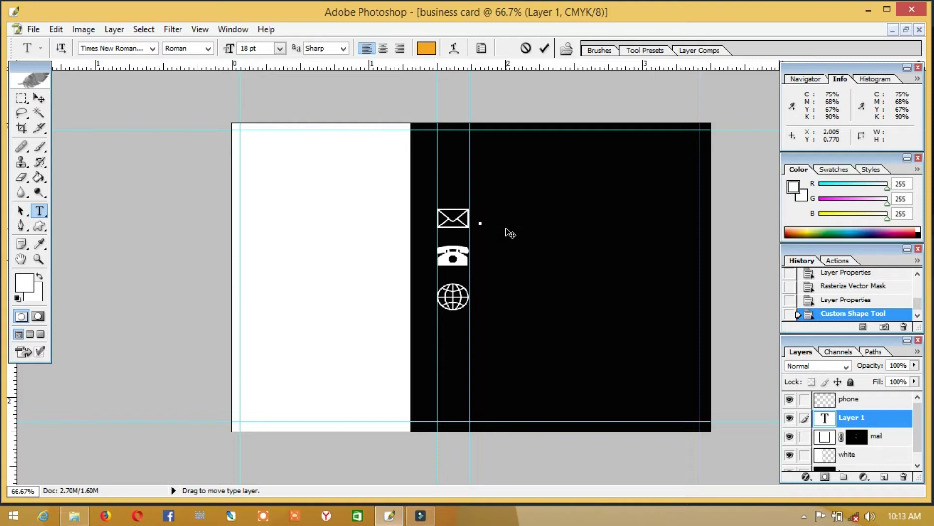
type("ab")
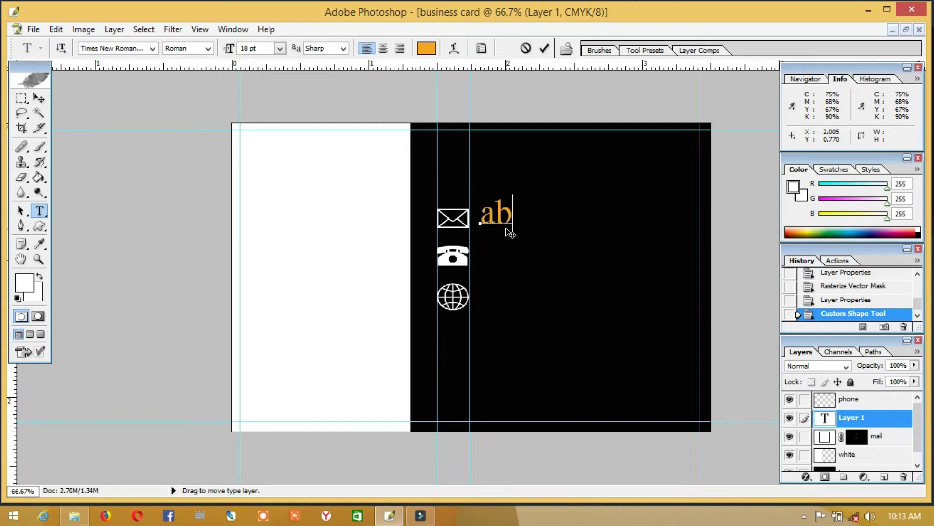
type("cde@")
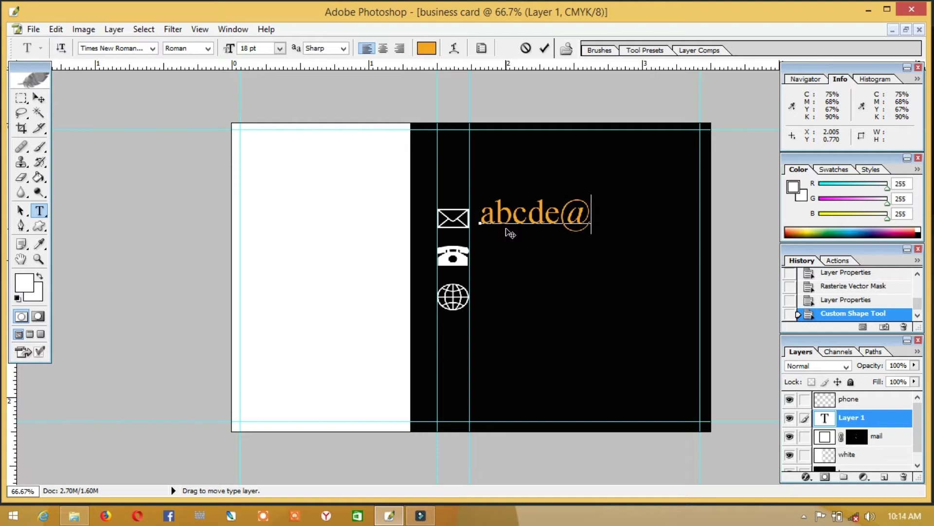
type("gmail.com")
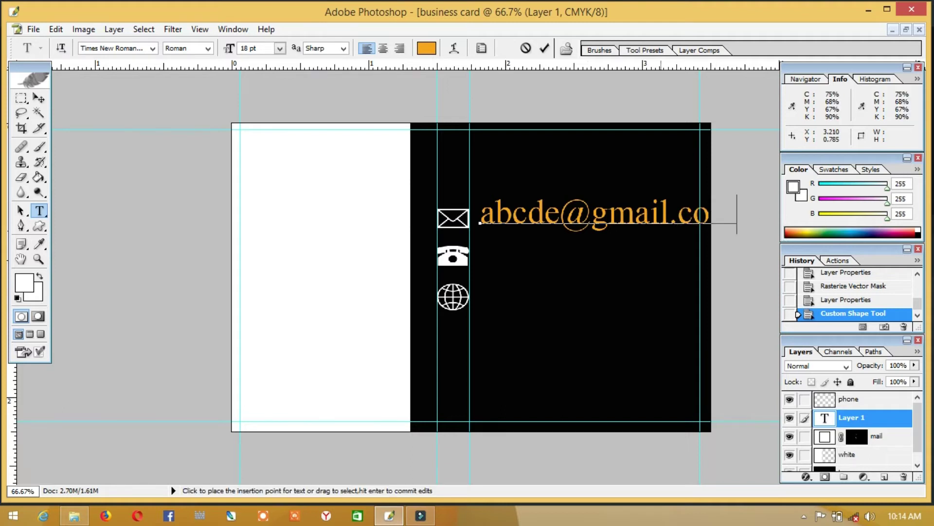
- Restyle the whole e-mail line as 12 pt Gungsuh in bold style and commit it
key("ctrl+a")
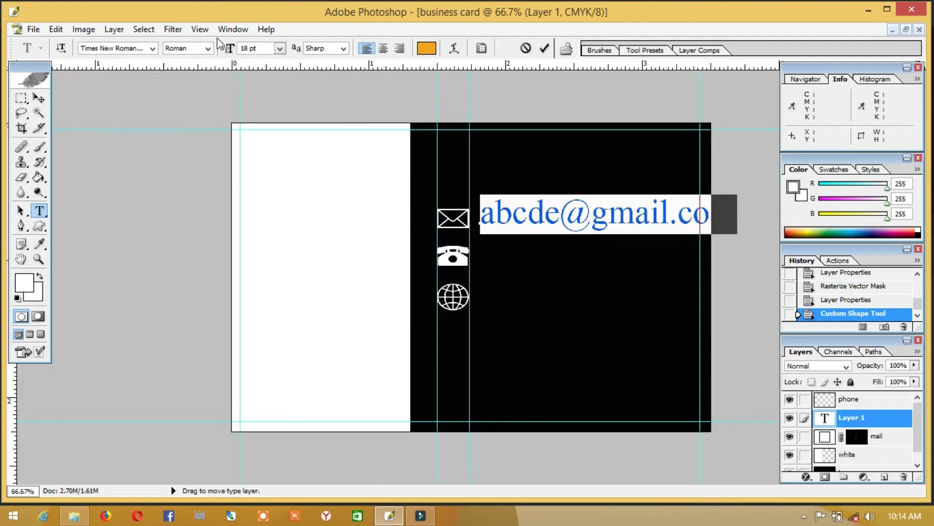
left_click(280, 48)
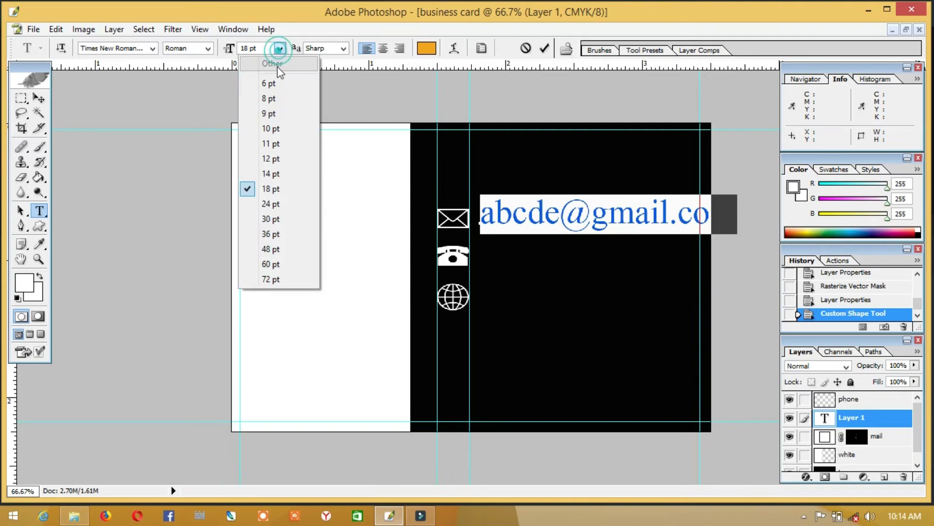
left_click(270, 159)
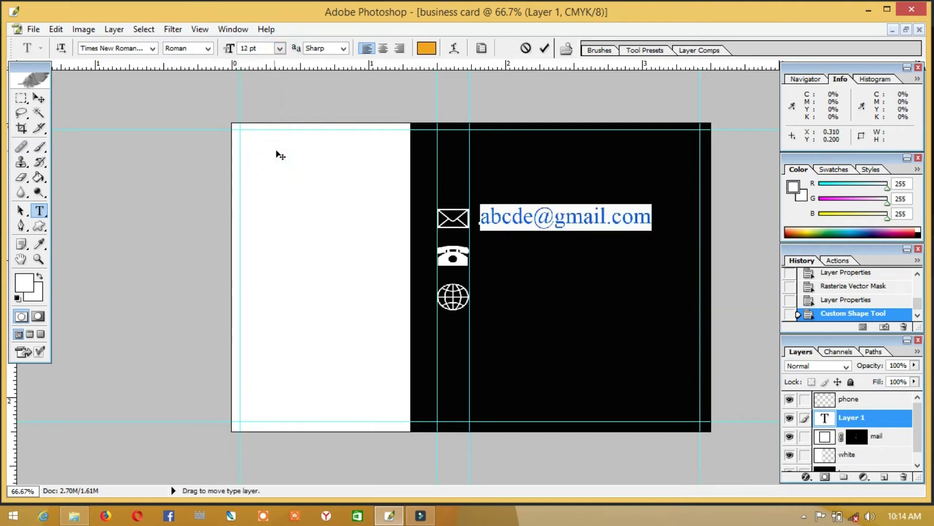
left_click(205, 48)
left_click(176, 77)
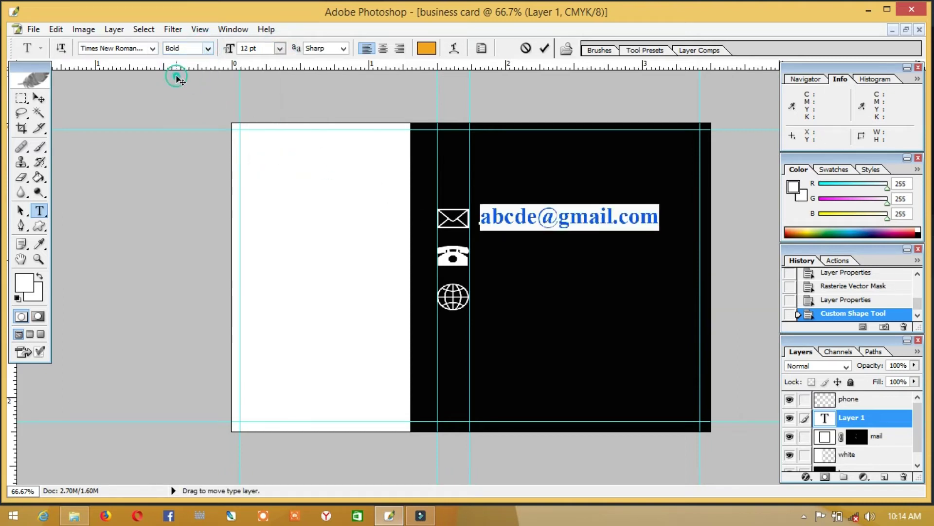
left_click(152, 48)
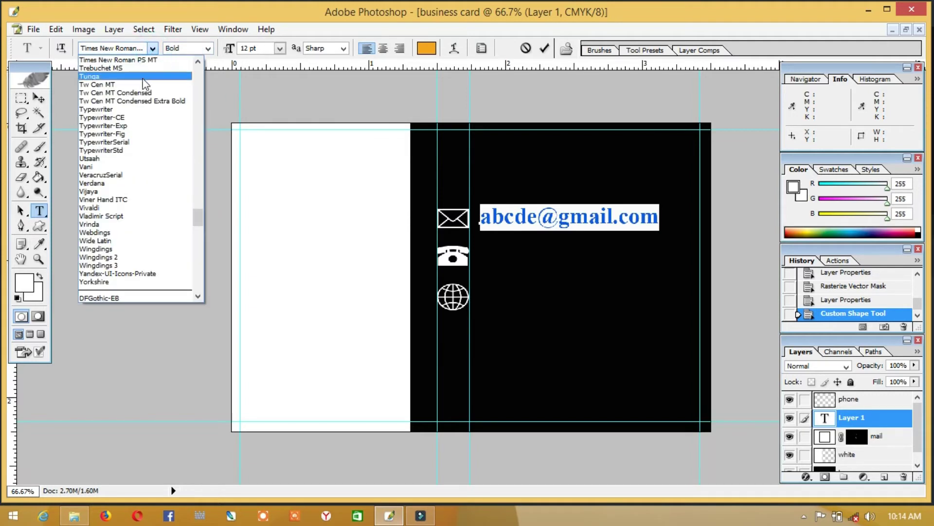
scroll(139, 244, "down", 8)
scroll(117, 280, "down", 5)
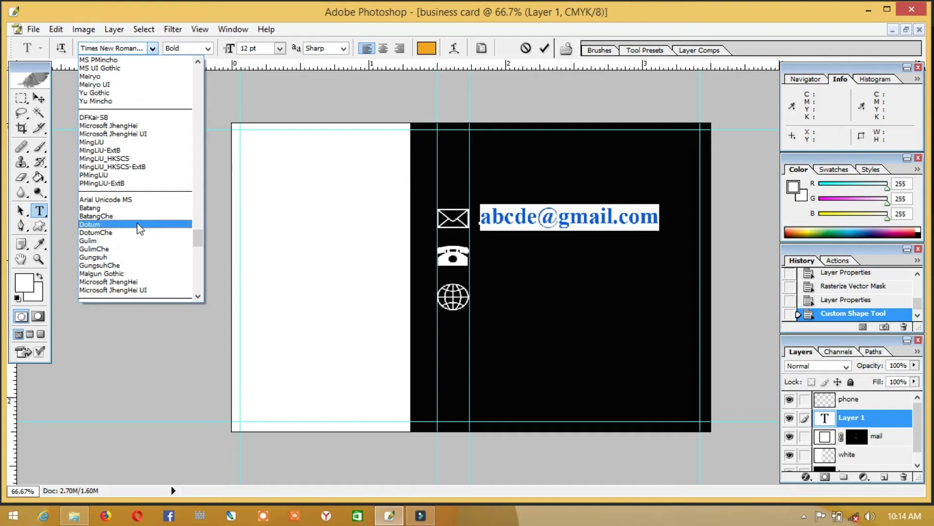
left_click(130, 257)
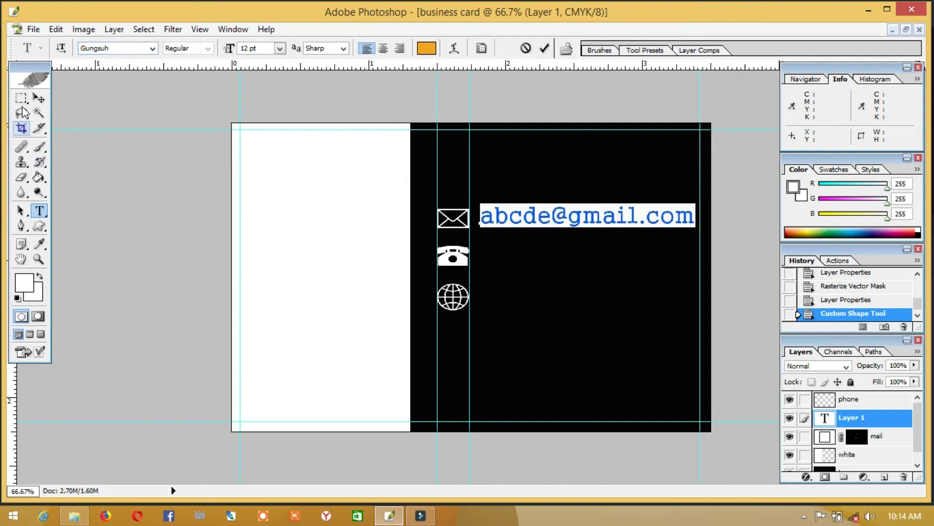
left_click(39, 99)
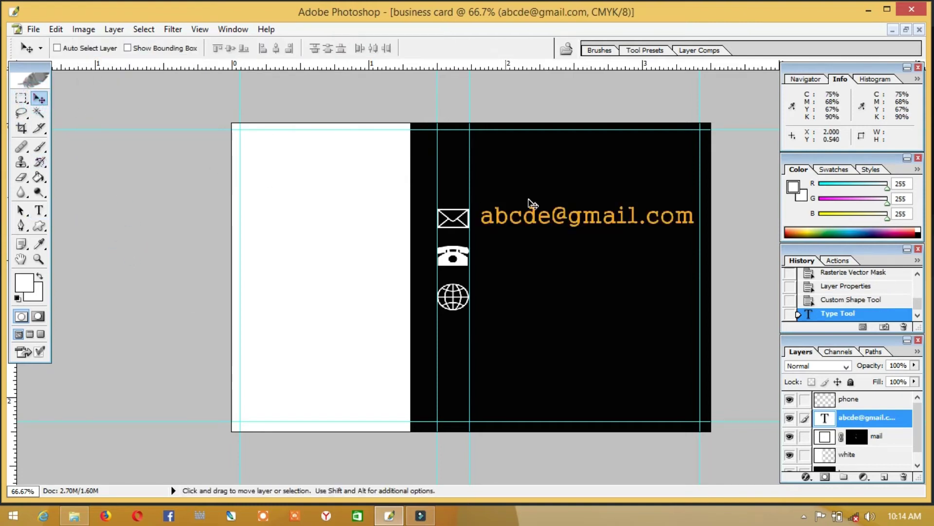
left_click_drag(529, 216, 528, 299)
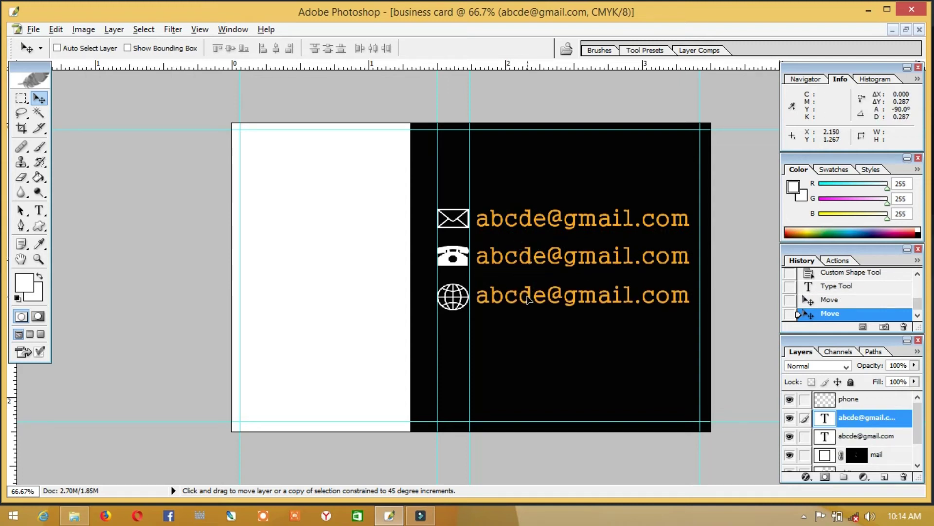
left_click_drag(528, 300, 528, 299)
key("t")
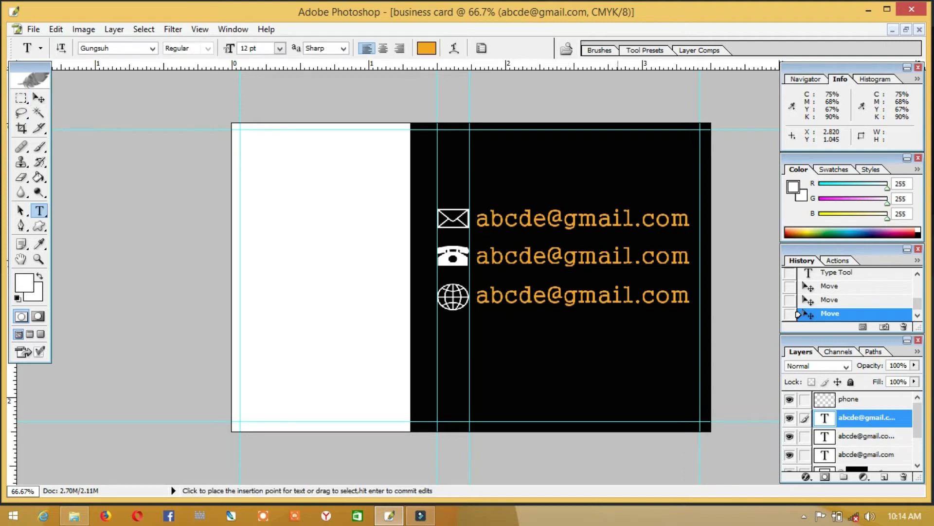
left_click(645, 258)
left_click(688, 258)
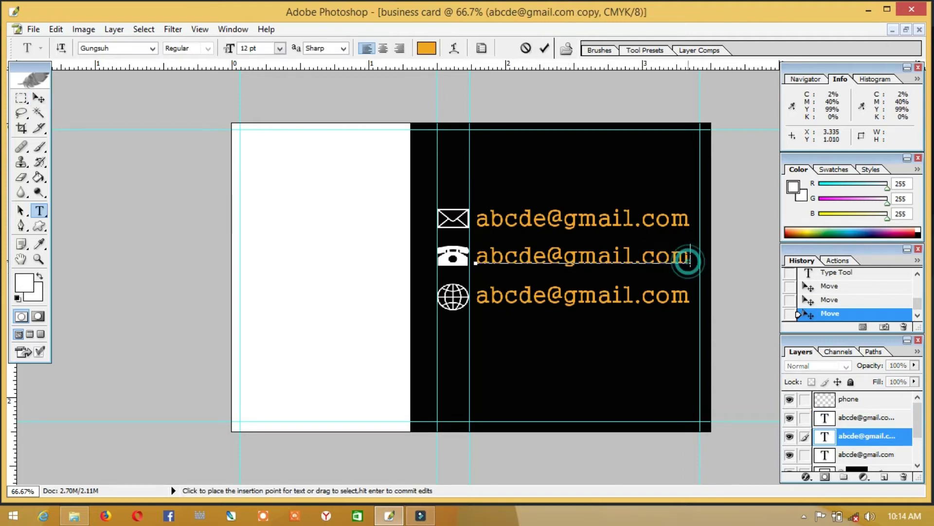
key("BackSpace")
key("BackSpace")
key("BackSpace")
key("BackSpace")
key("BackSpace")
key("BackSpace")
key("BackSpace")
key("BackSpace")
key("BackSpace")
key("BackSpace")
key("BackSpace")
key("BackSpace")
key("BackSpace")
key("BackSpace")
key("BackSpace")
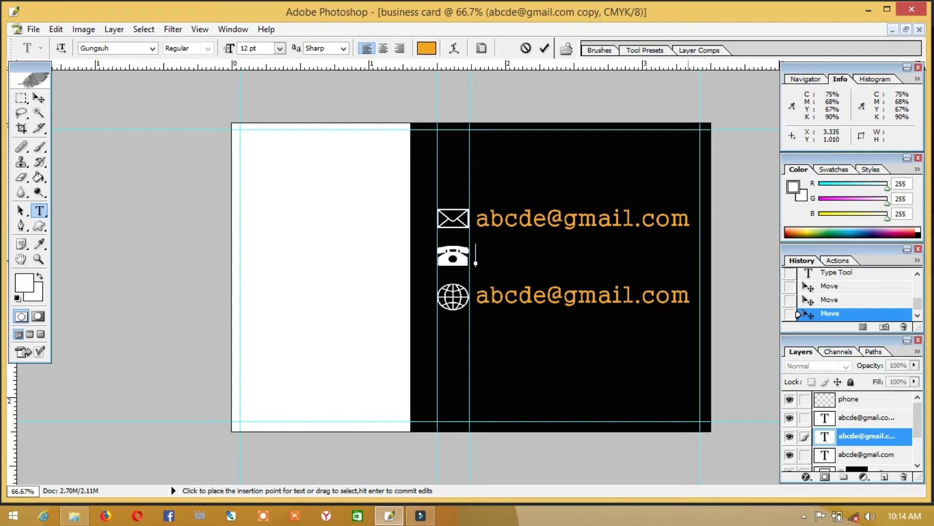
type("+9770000000")
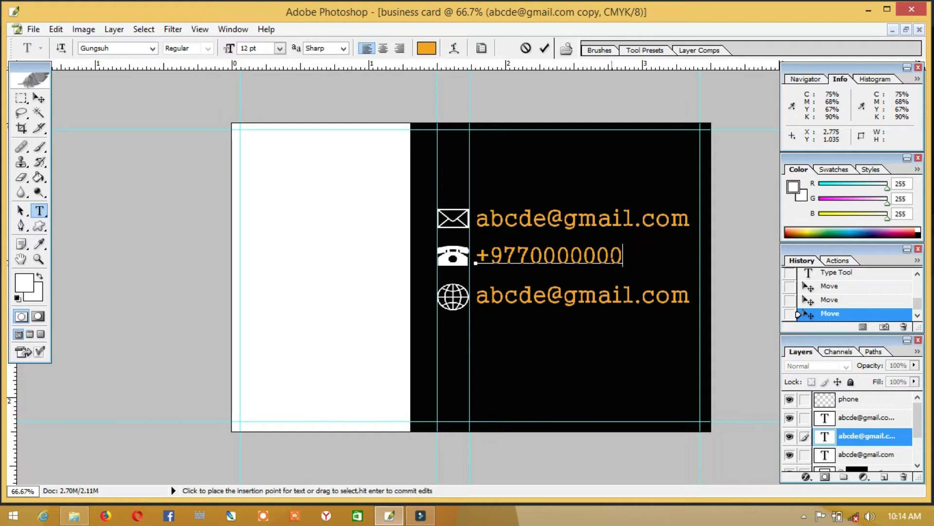
type("0")
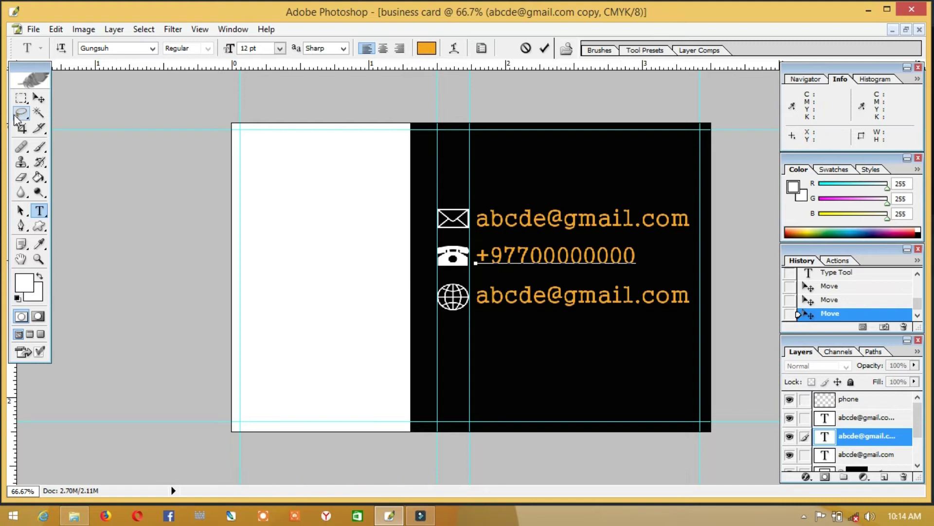
left_click(41, 99)
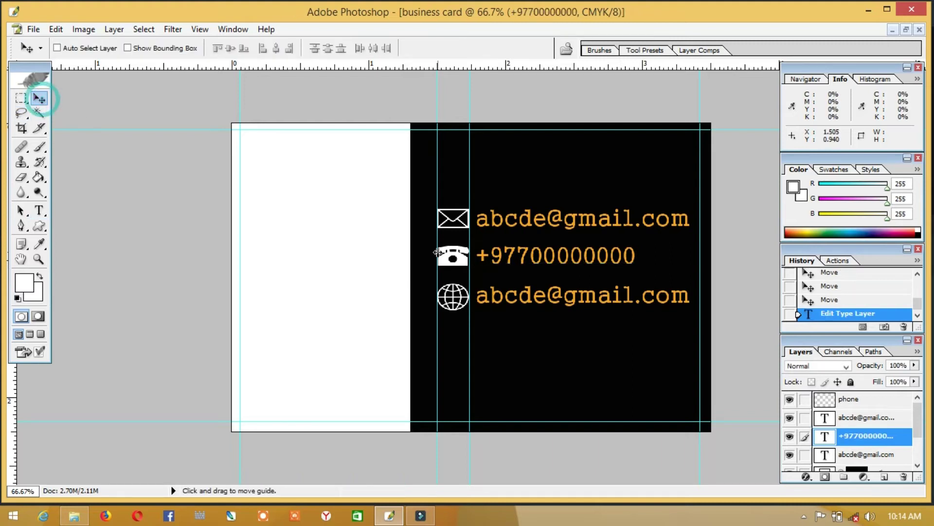
left_click(39, 210)
left_click(591, 300)
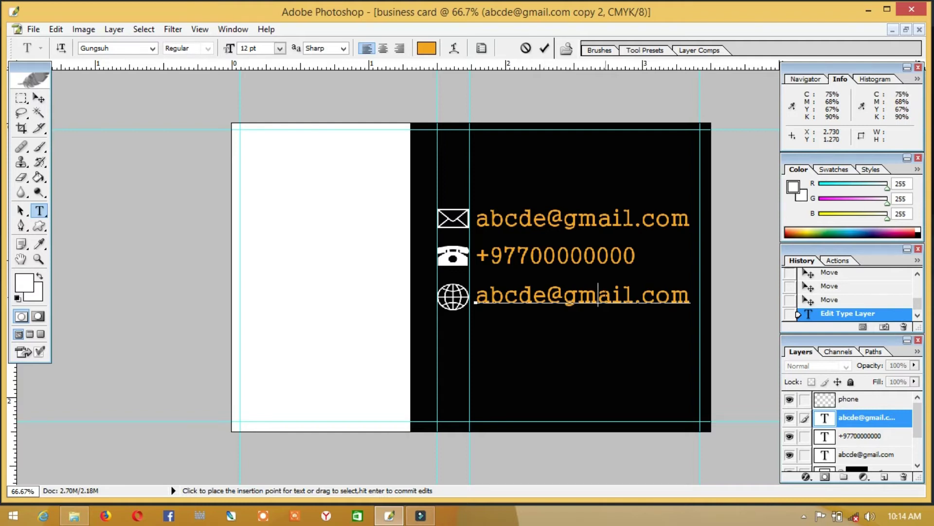
key("BackSpace")
key("BackSpace")
key("BackSpace")
key("BackSpace")
key("BackSpace")
key("BackSpace")
key("BackSpace")
key("BackSpace")
key("BackSpace")
key("BackSpace")
key("BackSpace")
key("BackSpace")
key("BackSpace")
key("BackSpace")
key("BackSpace")
type("www")
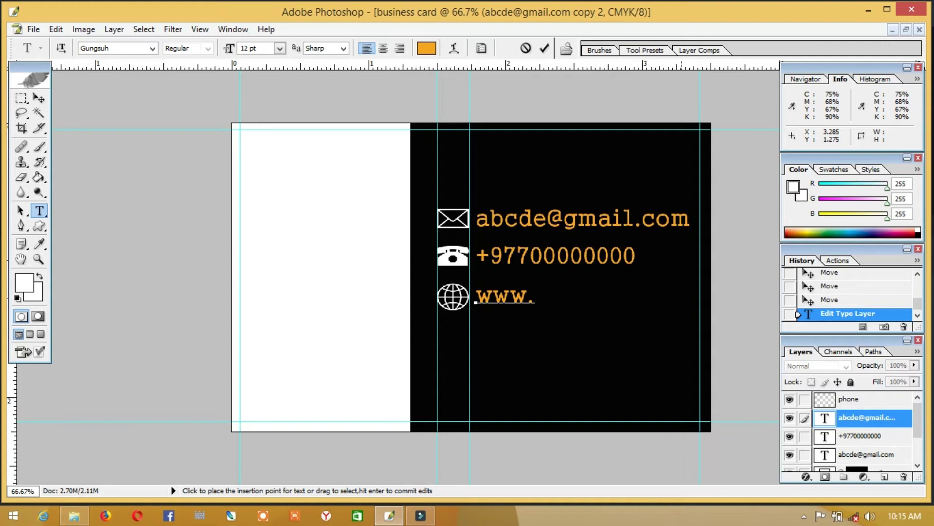
type(".webaddr")
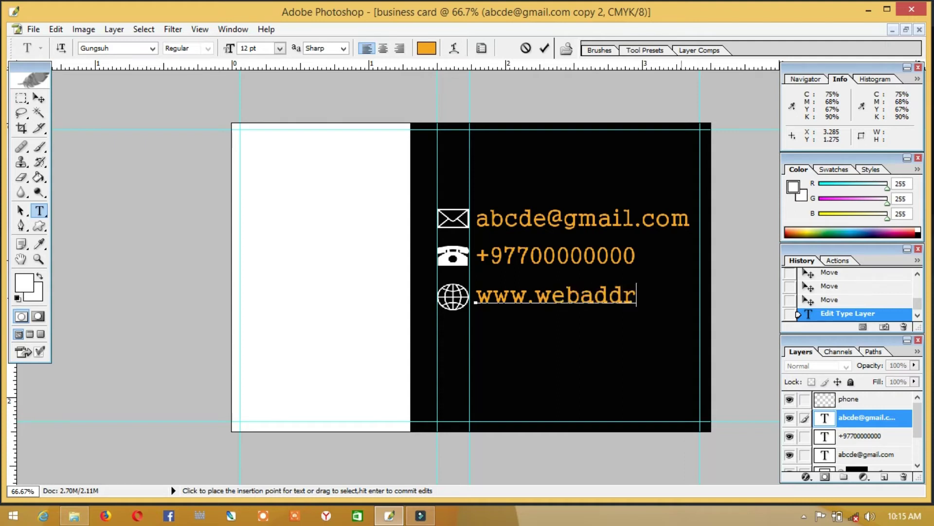
type("ess.co")
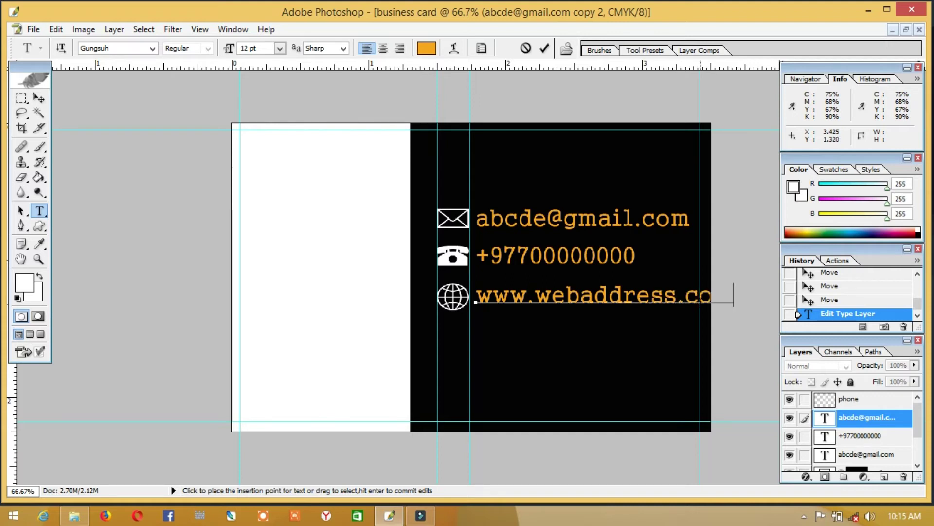
- Narrow the web address text so .com fits, then nudge it slightly down
key("ctrl")
left_click_drag(734, 307, 702, 308)
left_click_drag(646, 315, 644, 318)
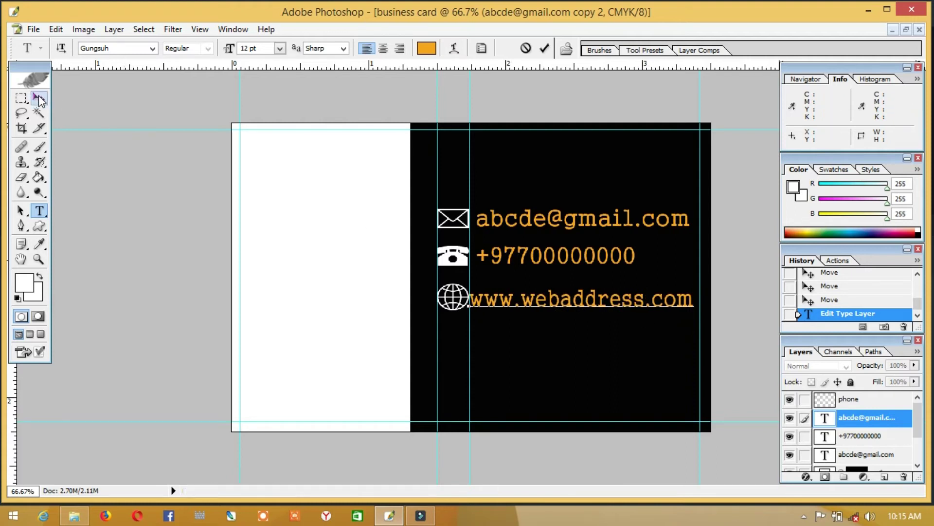
- Commit the web address and pick the raindrop from the Custom Shape presets
left_click(39, 98)
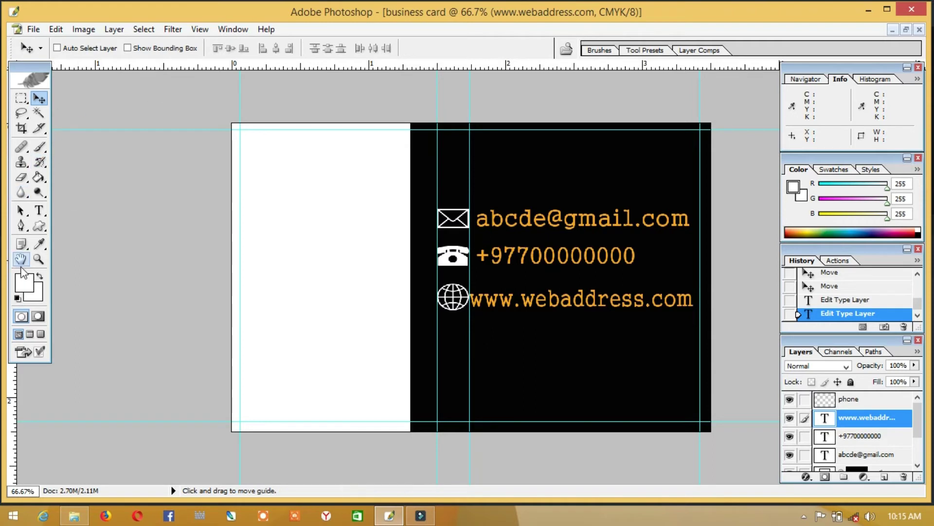
left_click(39, 225)
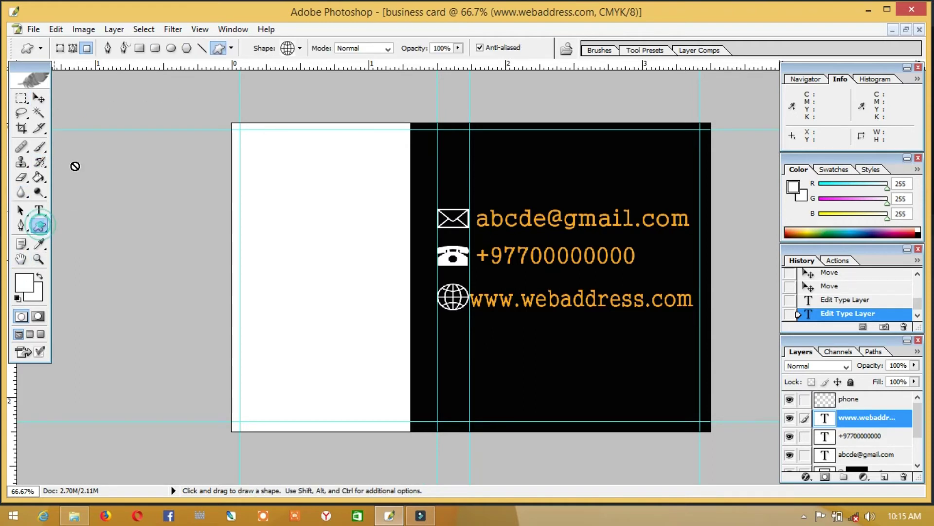
left_click(299, 49)
scroll(349, 130, "up", 10)
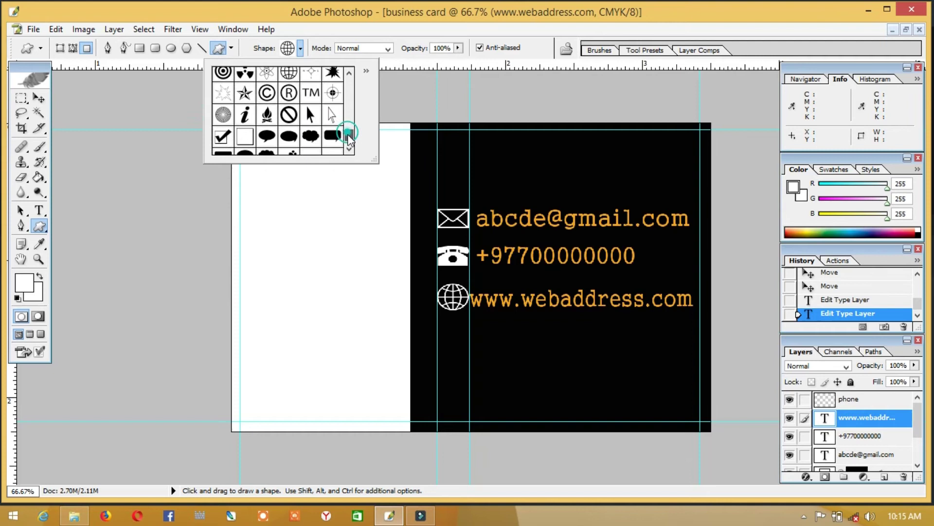
scroll(349, 129, "up", 10)
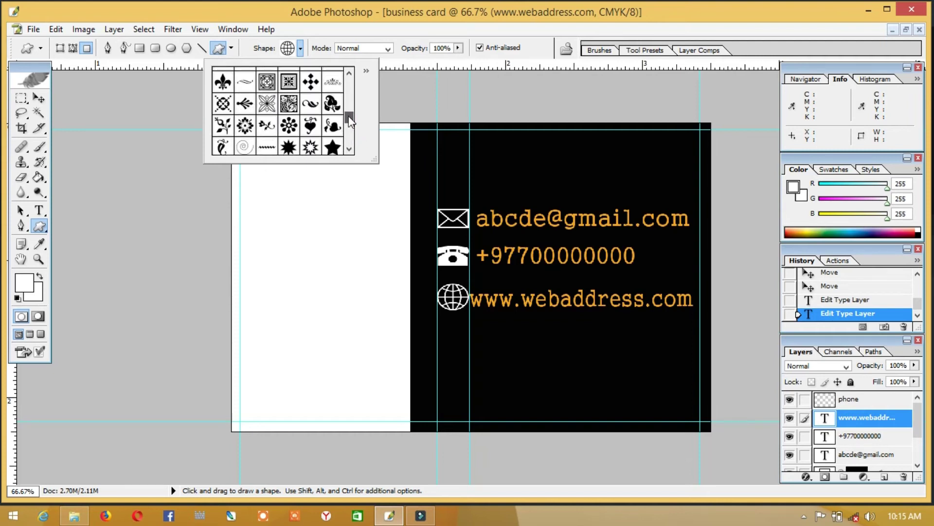
left_click_drag(349, 125, 355, 106)
left_click(306, 113)
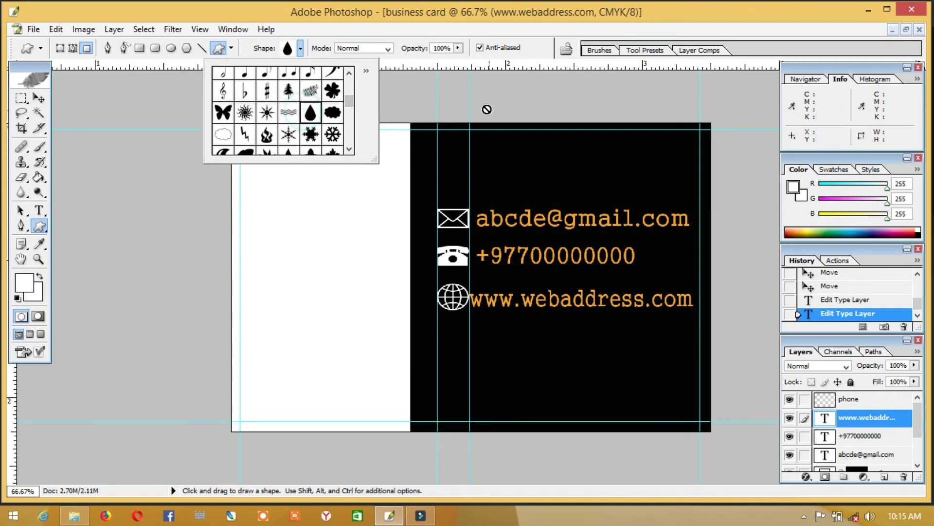
- Attempt to draw the raindrop, dismiss the error, and zoom in on the globe icon
left_click(471, 97)
left_click(467, 212)
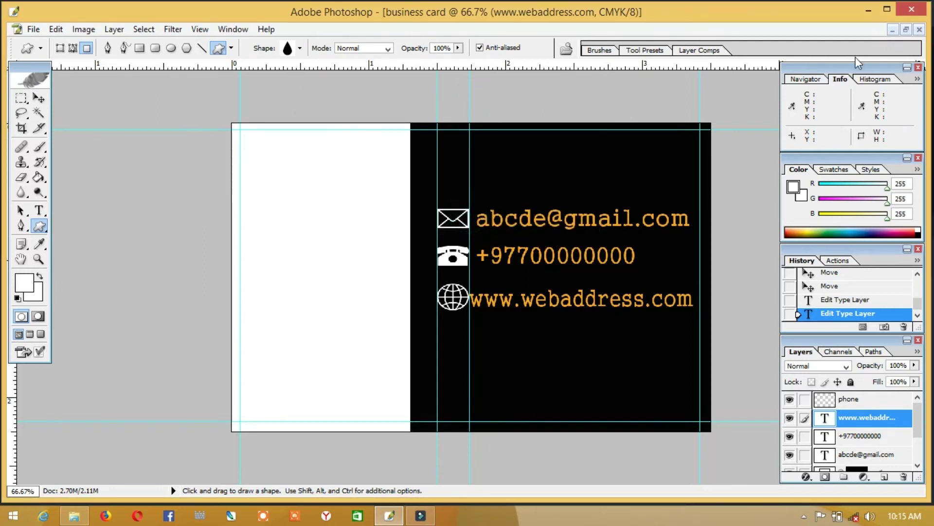
left_click(469, 282, "ctrl")
- On a new layer above phone, draw a white teardrop just below the globe icon
left_click(470, 283, "ctrl")
left_click(470, 284, "ctrl")
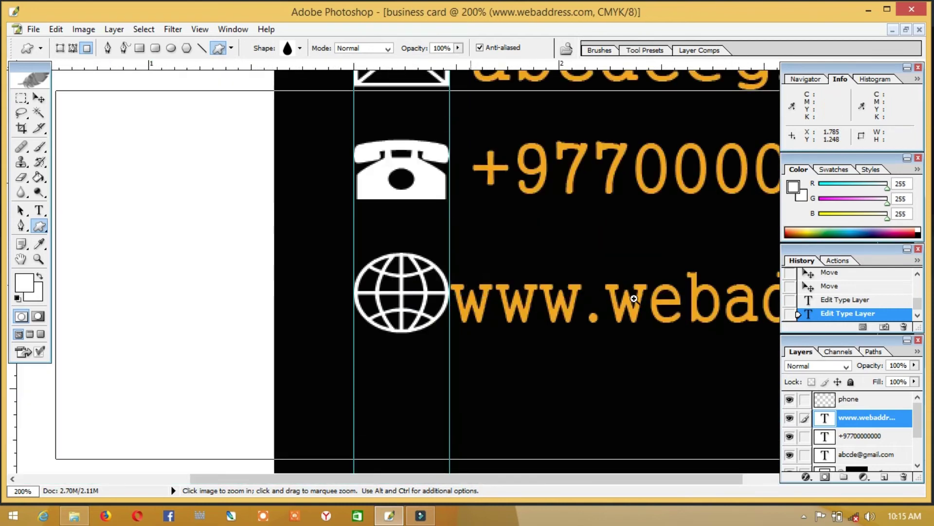
left_click(868, 403)
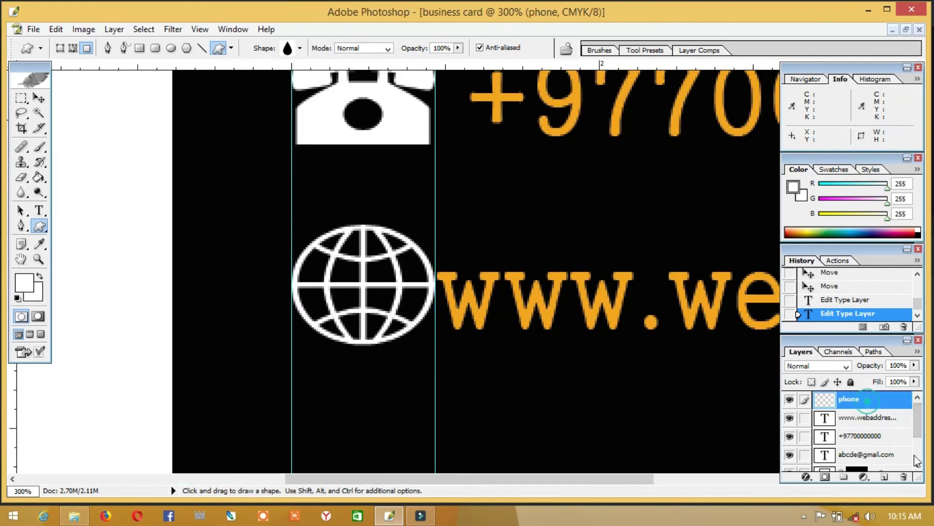
left_click(885, 478)
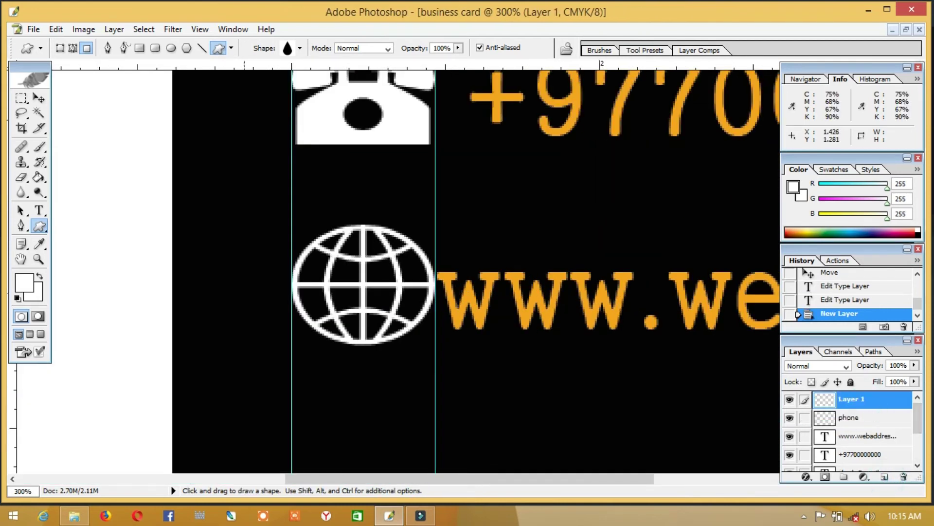
left_click_drag(324, 365, 401, 466)
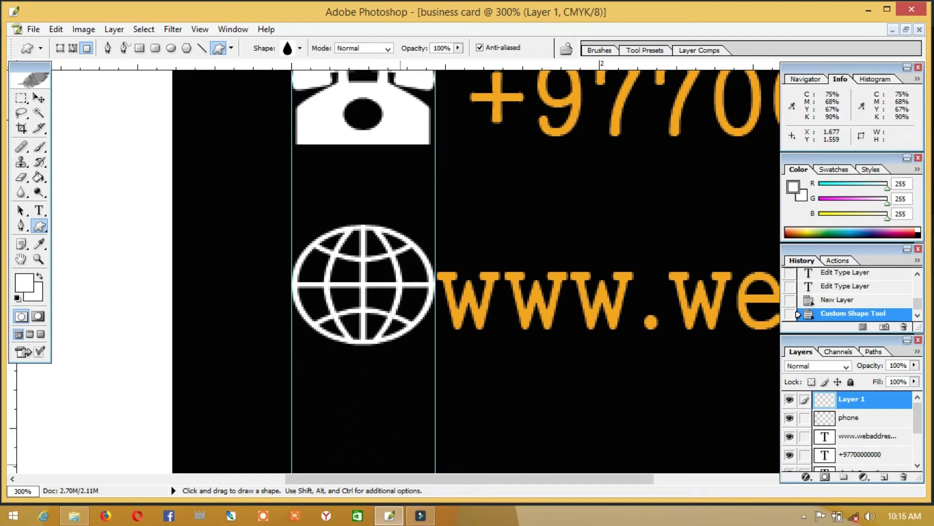
scroll(475, 273, "down", 5)
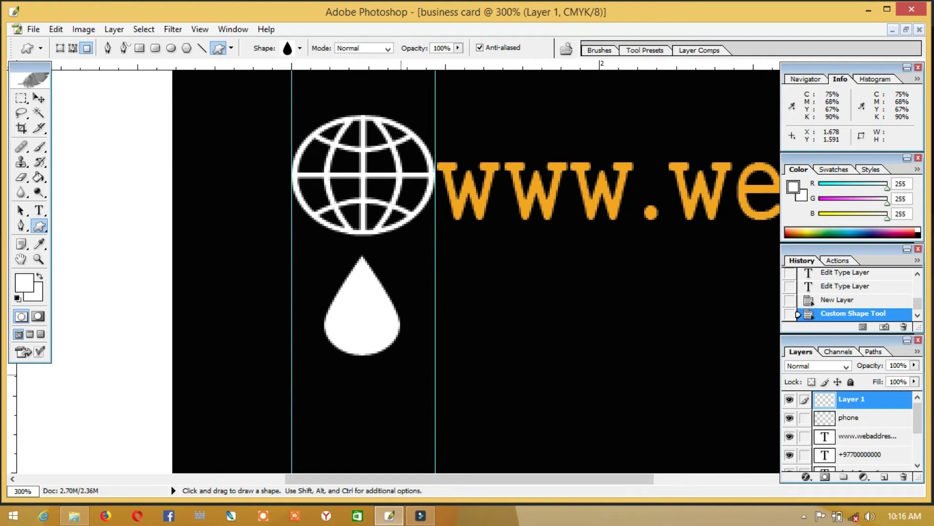
key("v")
left_click_drag(370, 336, 366, 366)
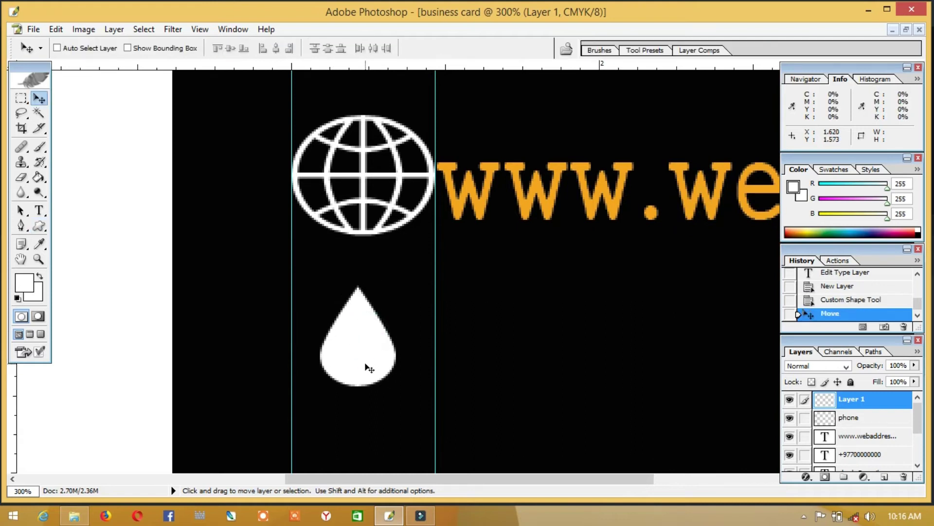
- Rotate the teardrop 180°, enlarge it slightly, and position it below the globe
key("ctrl+t")
right_click(364, 366)
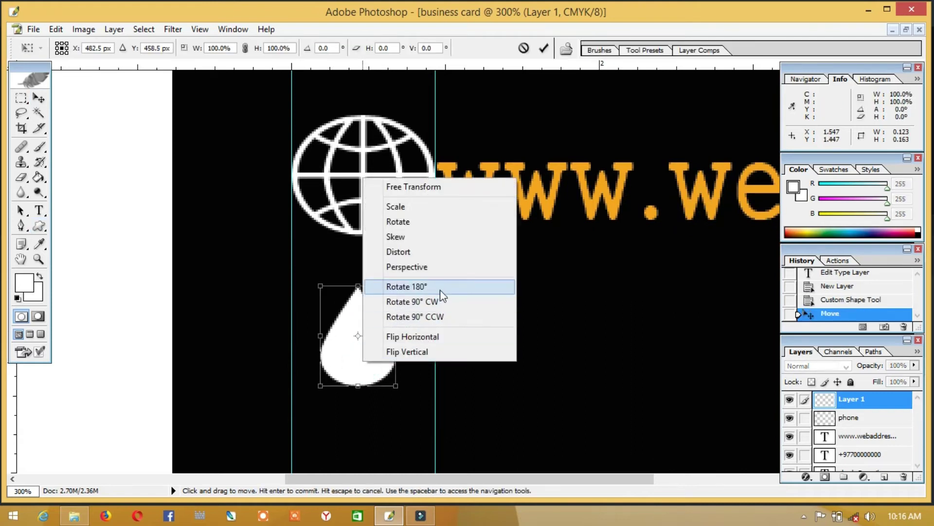
left_click(437, 293)
left_click_drag(367, 354, 368, 347)
left_click_drag(368, 306, 370, 144)
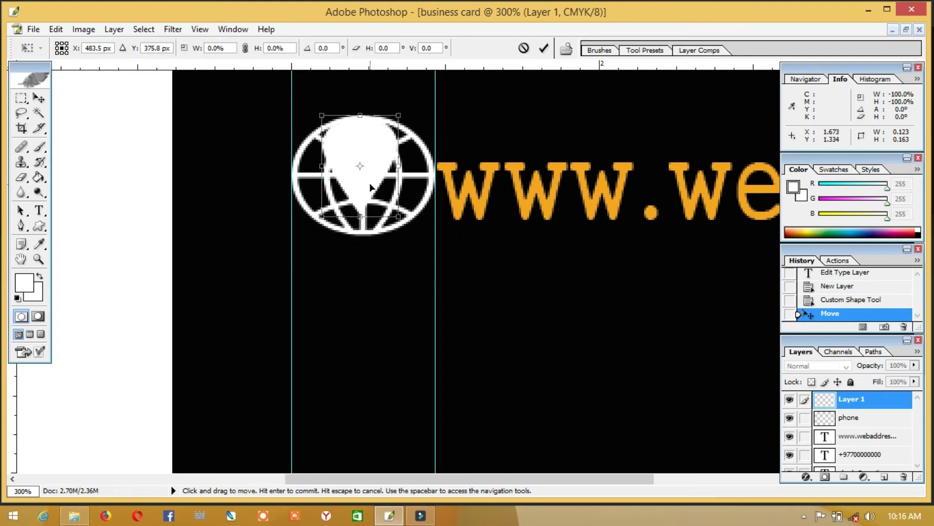
left_click_drag(394, 215, 373, 242)
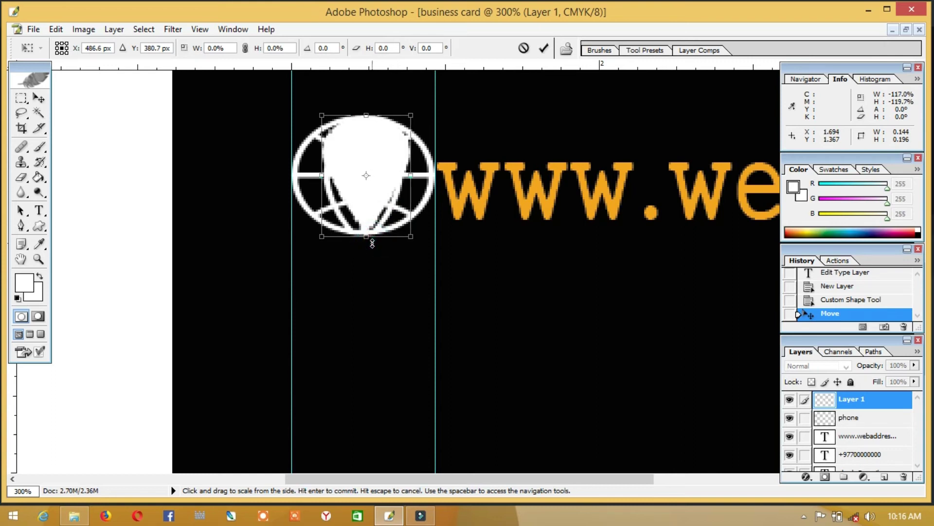
left_click_drag(387, 155, 379, 337)
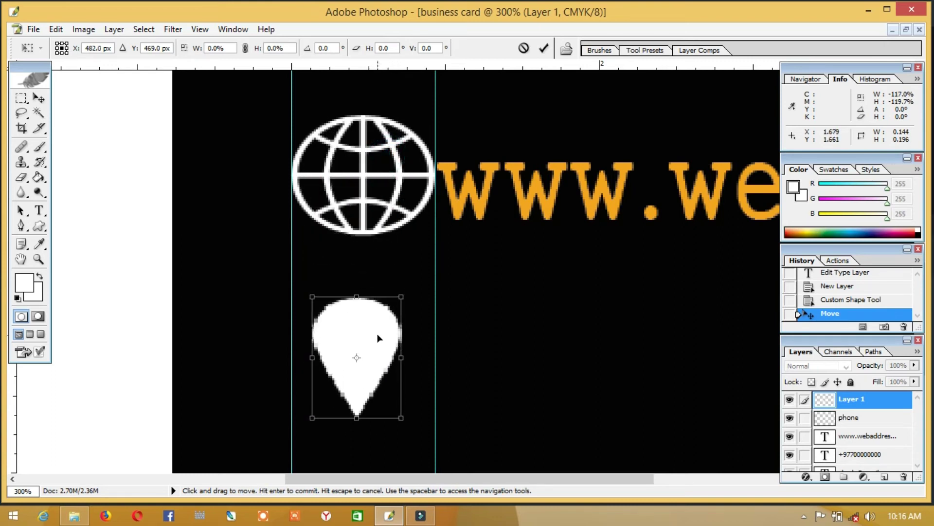
left_click(366, 321, "alt")
left_click_drag(464, 280, 464, 288)
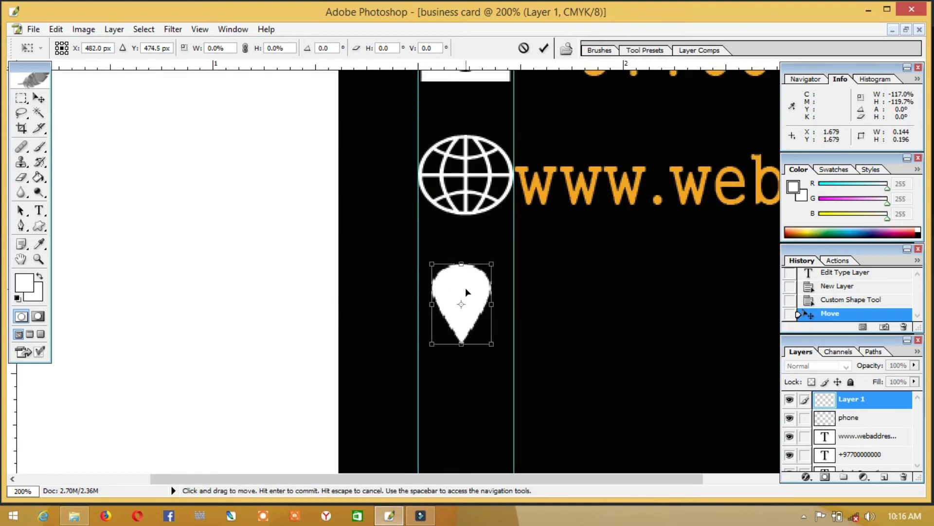
key("Return")
- Cut a circular hole in the teardrop's head to turn it into a location pin
key("ctrl+space")
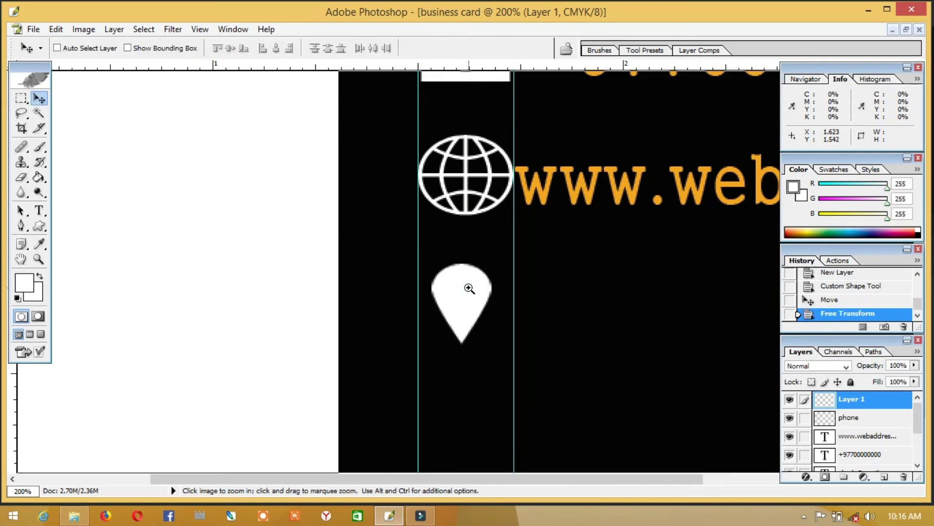
left_click(469, 288)
left_click(470, 289)
left_click(469, 290)
left_click(467, 286)
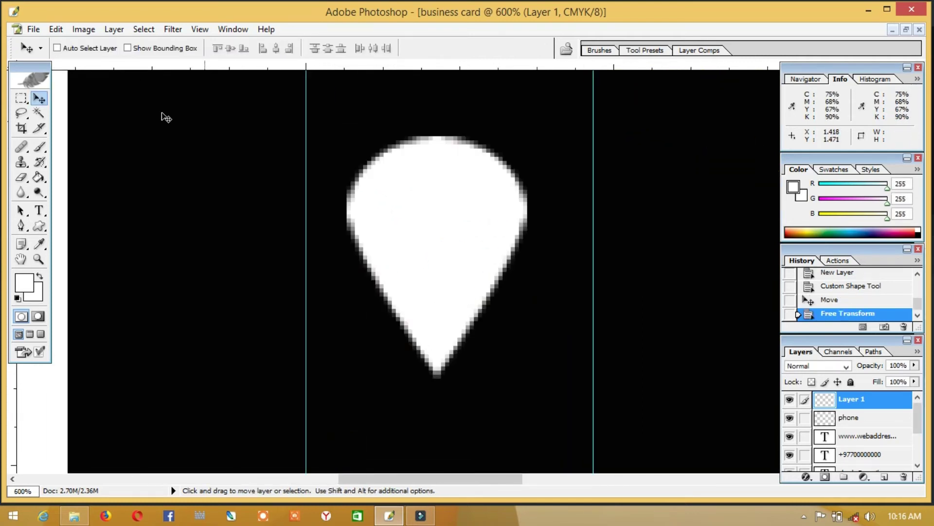
left_click(21, 97)
left_click(63, 108)
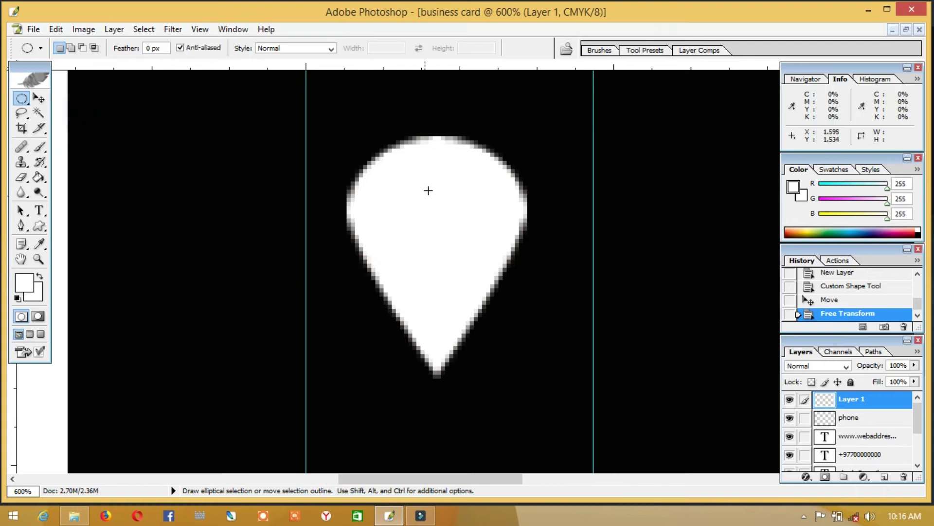
left_click_drag(404, 175, 470, 239)
key("ctrl+x")
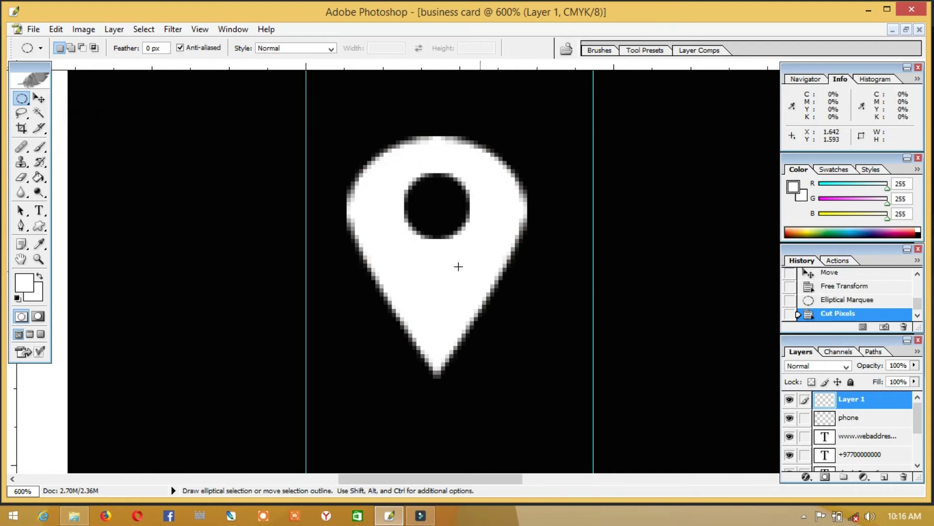
- Scale the pin icon up to 127.5% and nudge it slightly down and right
left_click(413, 242, "alt")
left_click(414, 242, "alt")
left_click(503, 258, "alt")
left_click(503, 259, "alt")
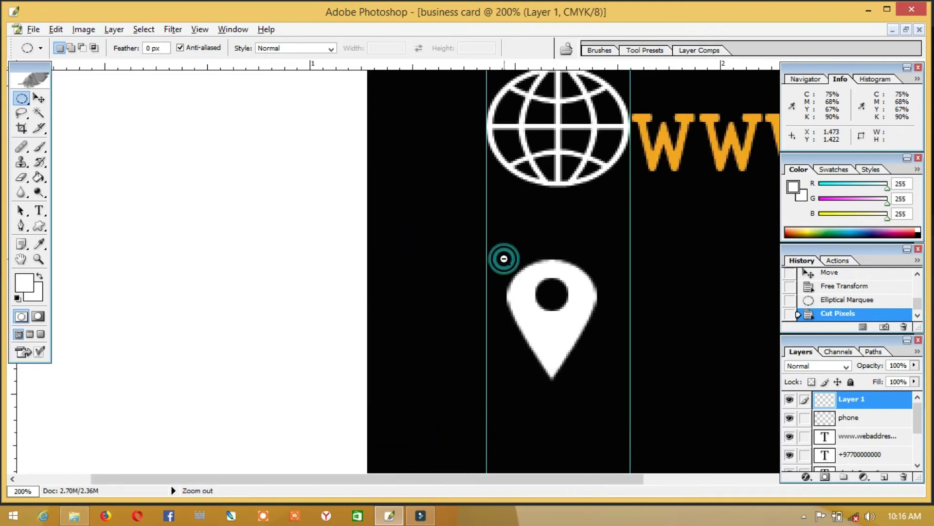
left_click(556, 281, "alt")
left_click(556, 281, "alt")
left_click(484, 344, "ctrl")
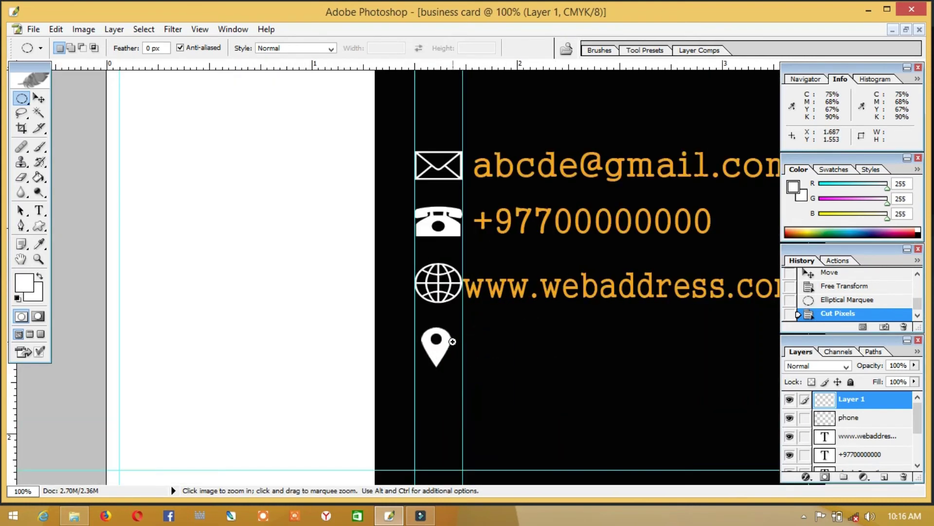
left_click(453, 341, "ctrl")
key("ctrl+t")
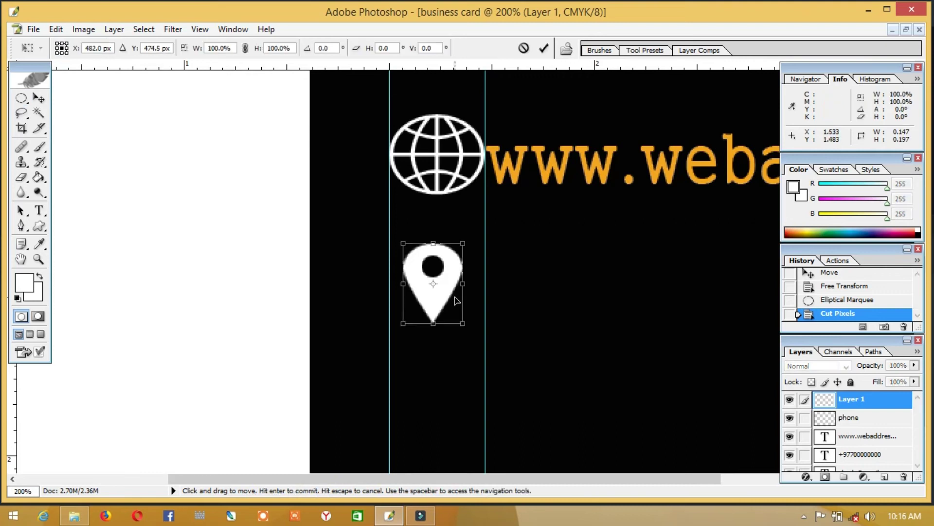
left_click_drag(463, 324, 471, 334)
left_click_drag(449, 289, 452, 306)
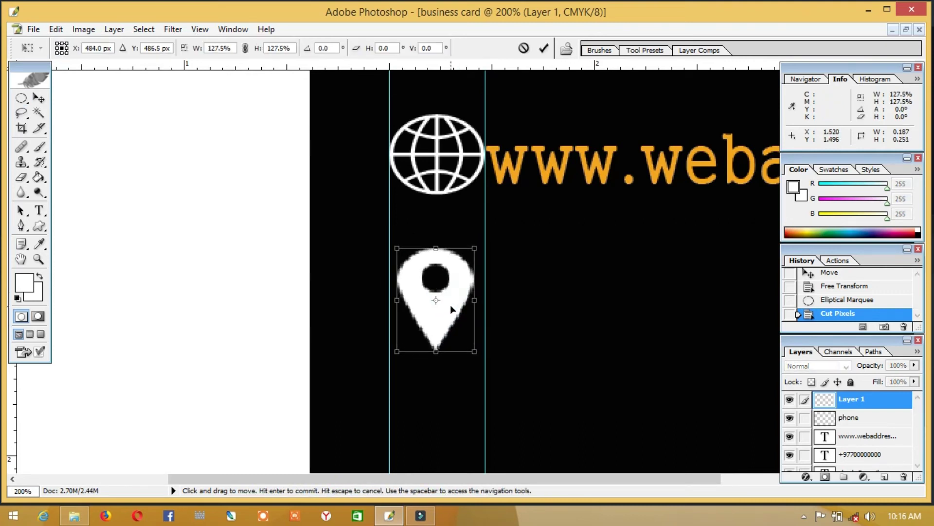
key("Return")
- Dismiss the invalid entry error and move the pin slightly lower
key("m")
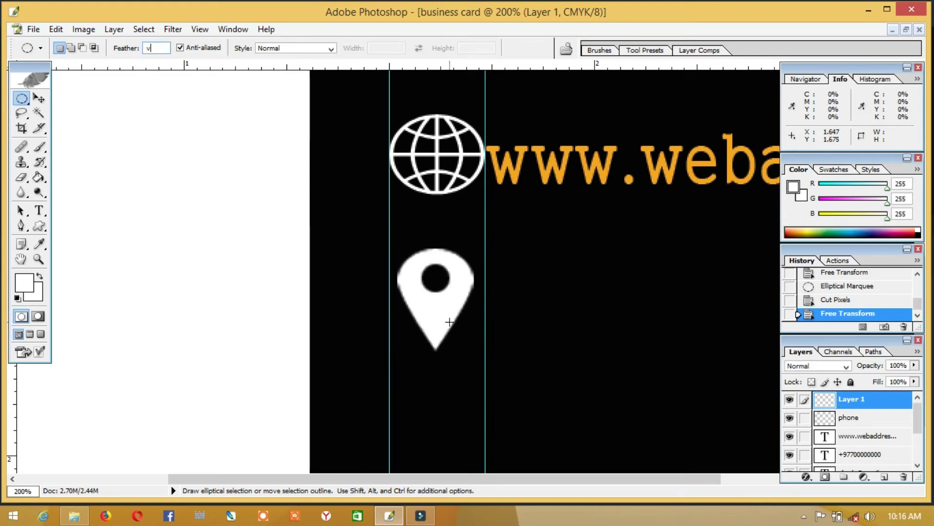
left_click(39, 98)
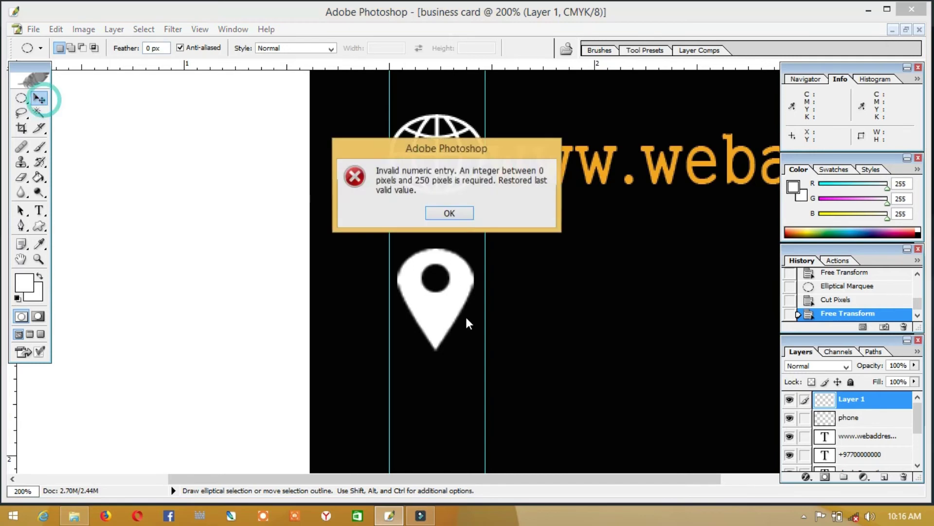
left_click(446, 213)
left_click_drag(443, 293, 446, 301)
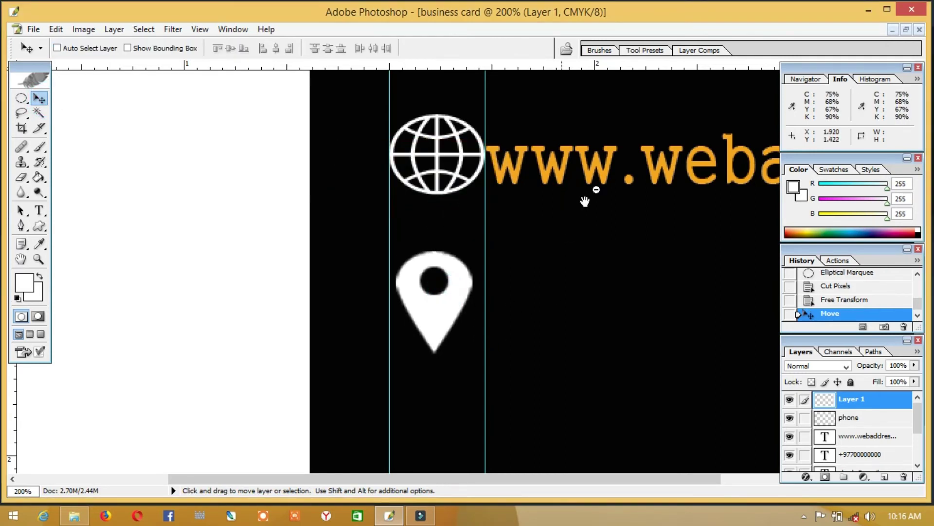
- Select the phone-number text layer and copy it down to the pin row
left_click(598, 190, "alt")
left_click(598, 190, "alt")
right_click(560, 258)
left_click(584, 265)
right_click(482, 254)
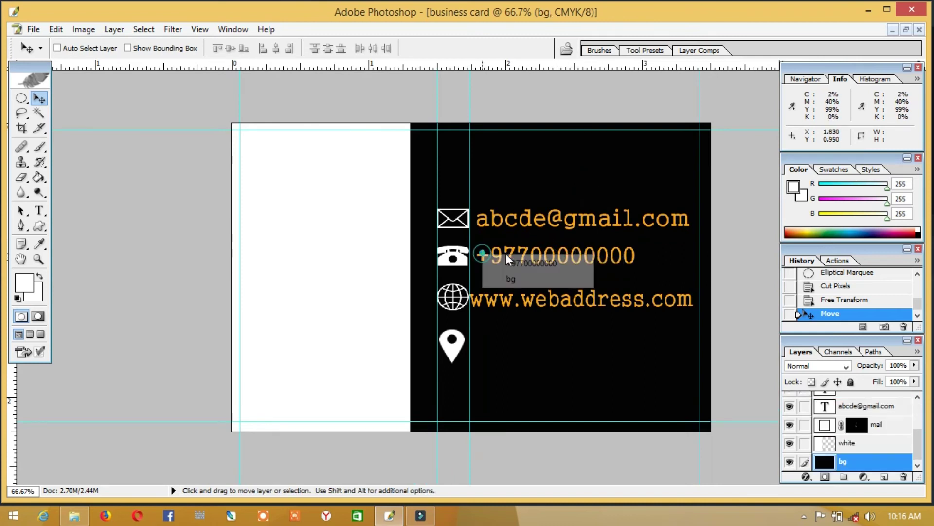
left_click(507, 260)
key("Down")
key("Down")
key("Down")
key("Down")
key("Down")
key("Down")
key("Down")
key("Down")
key("Down")
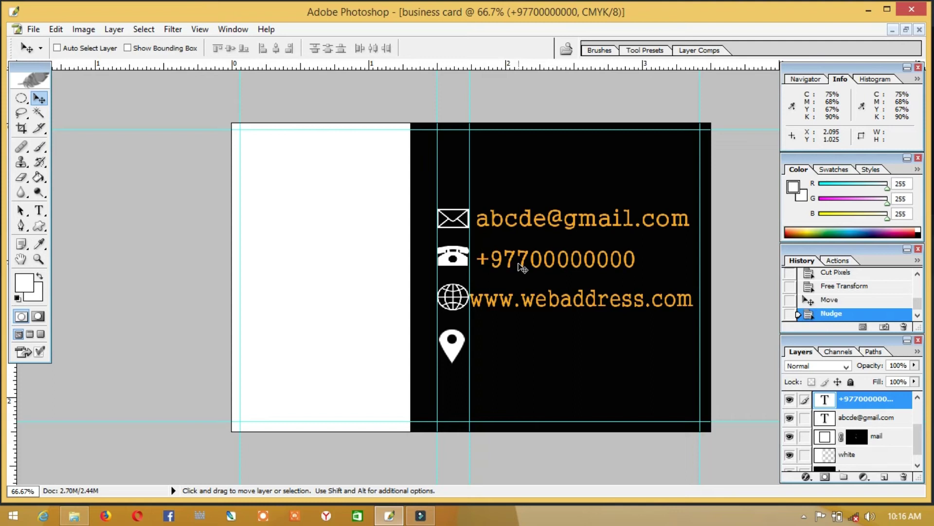
left_click_drag(533, 269, 530, 346)
- Replace the copied number's text with 'address' and commit it
key("t")
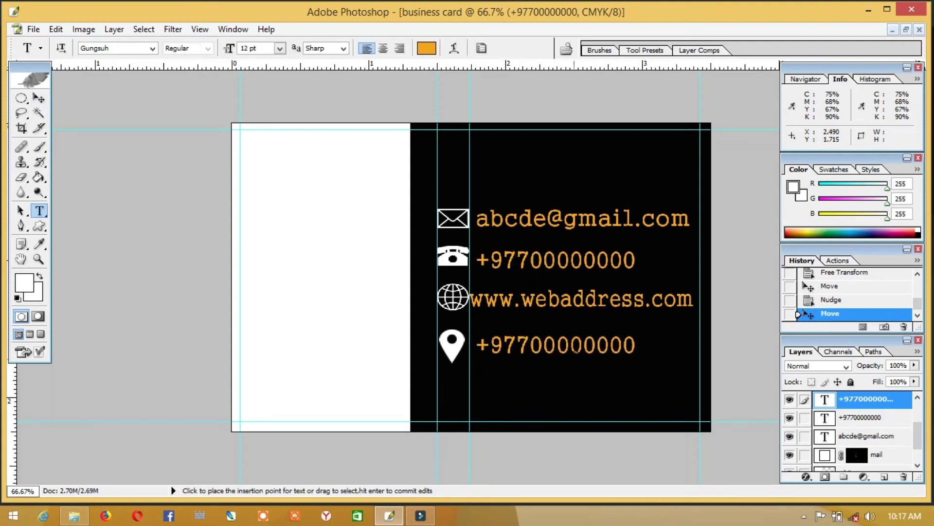
left_click(623, 346)
key("ctrl+a")
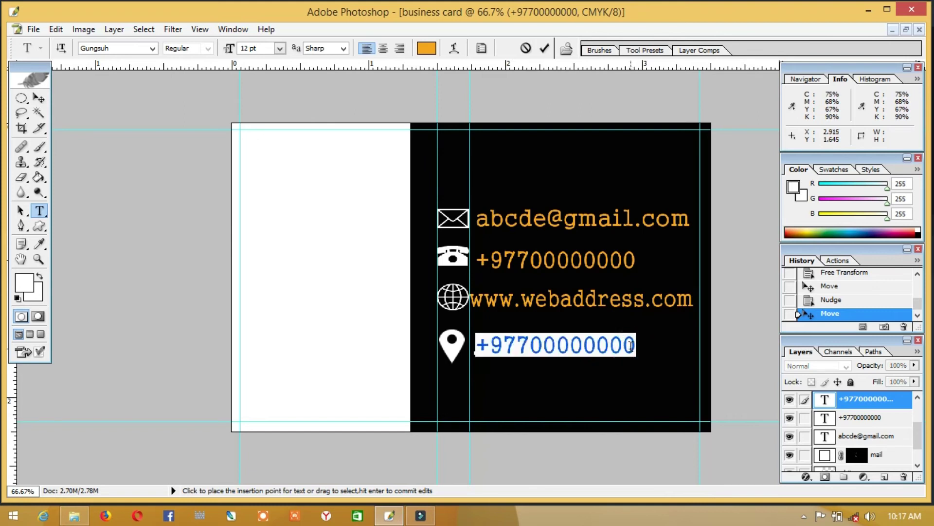
key("BackSpace")
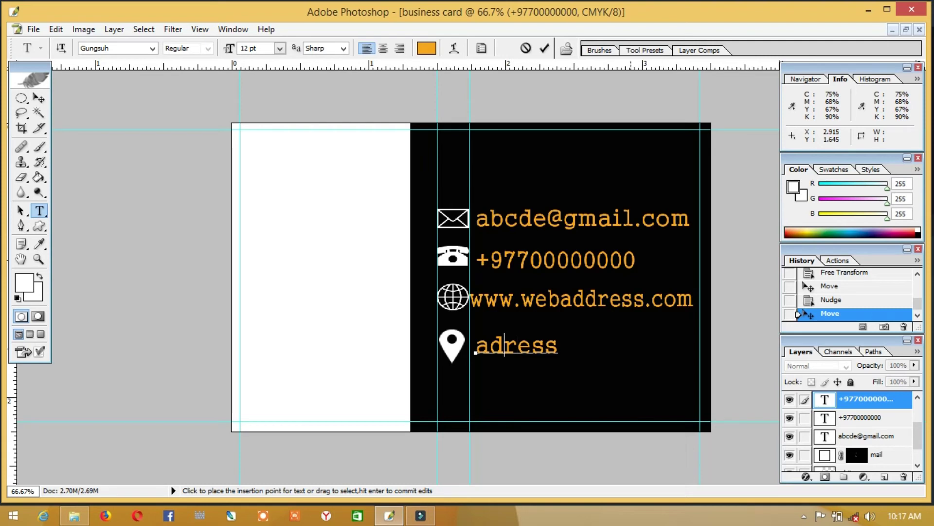
type("d")
left_click(39, 98)
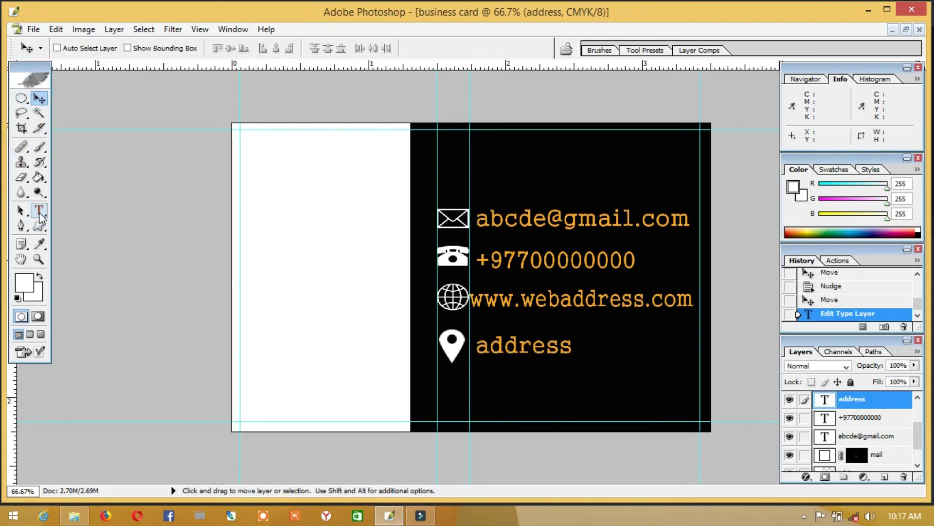
left_click(39, 210)
- Type black COMPANY NAME text on the white strip
left_click(250, 223)
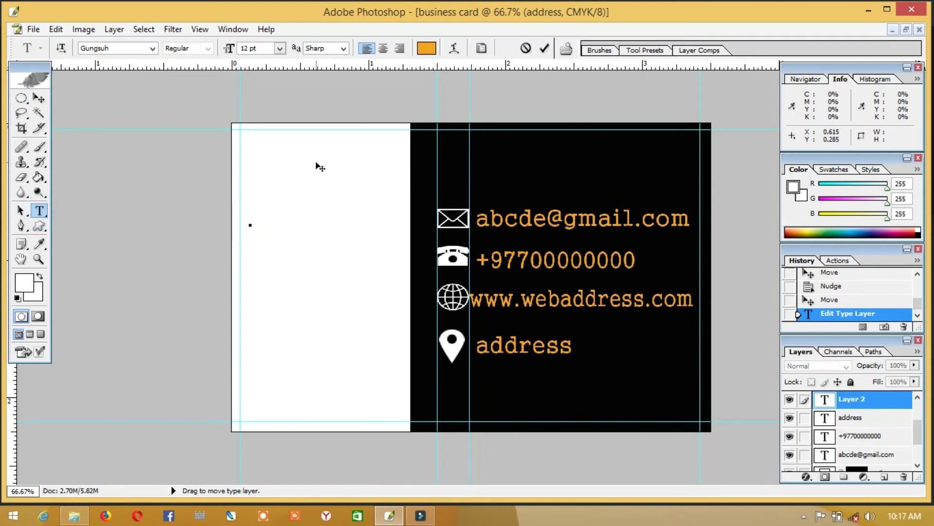
left_click(430, 48)
left_click(514, 390)
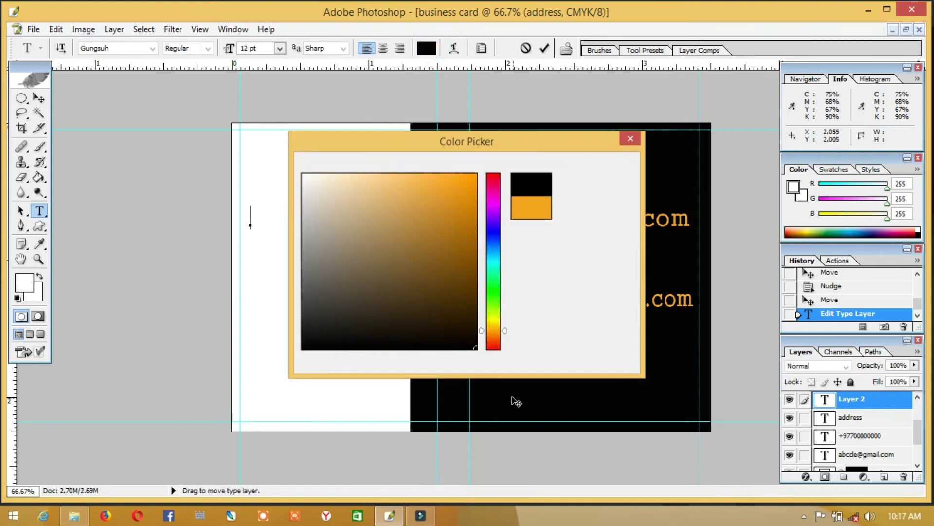
key("Return")
type("OGO NAME")
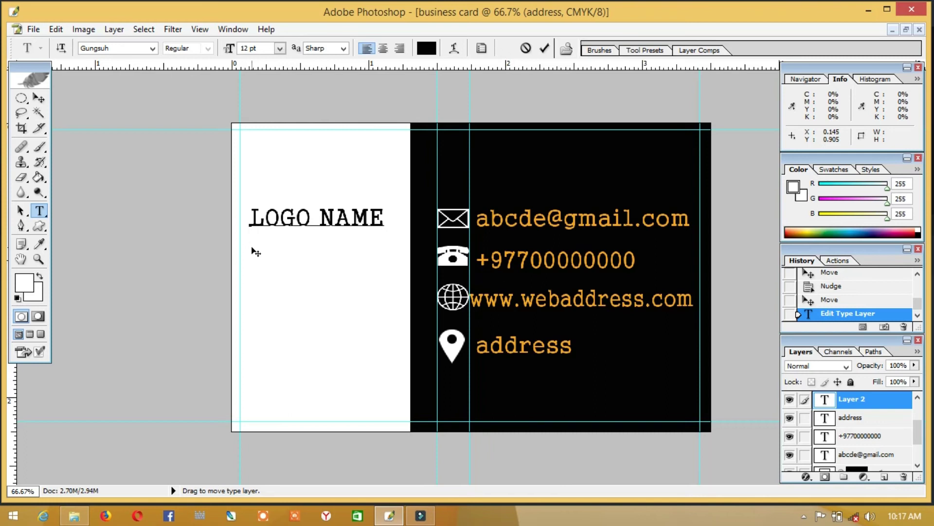
key("BackSpace")
key("BackSpace")
key("BackSpace")
key("BackSpace")
type("CO")
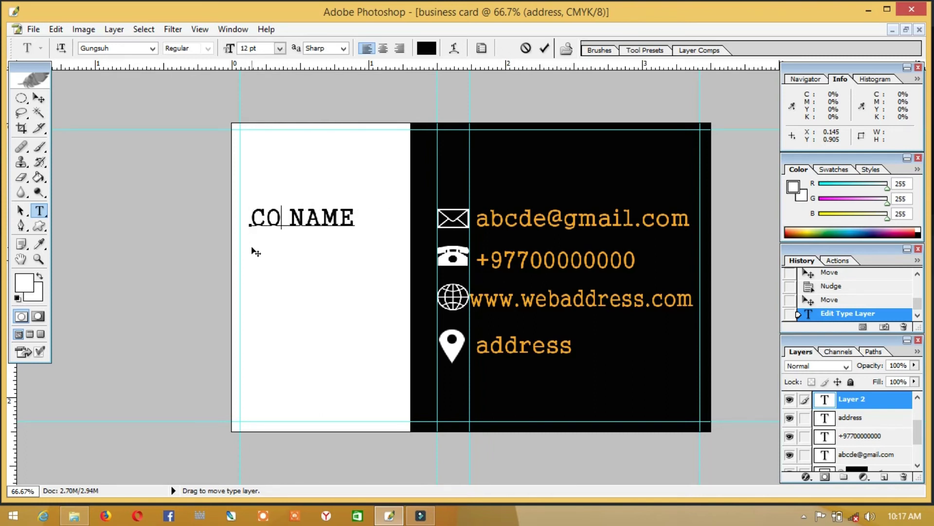
type("MPANY")
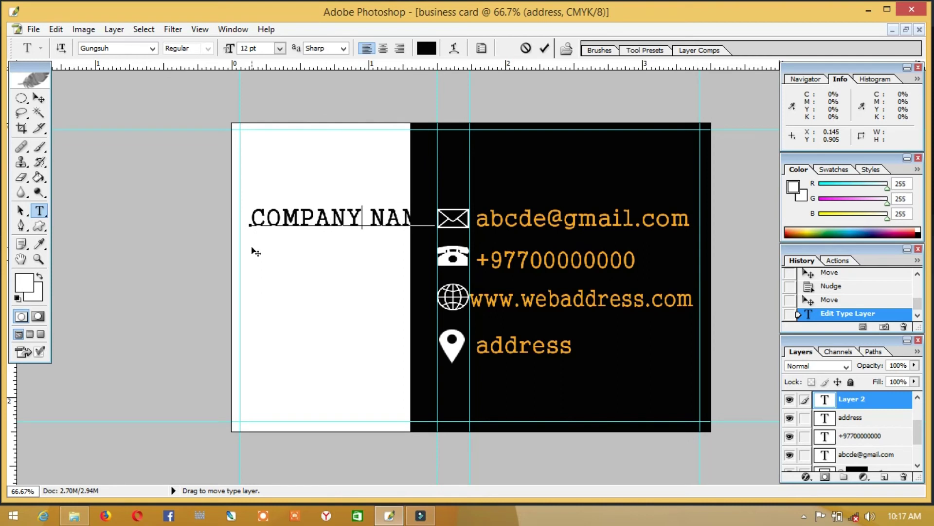
- Scale COMPANY NAME down to about 11.29 pt to fit the strip and commit it
key("ctrl")
left_click_drag(432, 230, 397, 227)
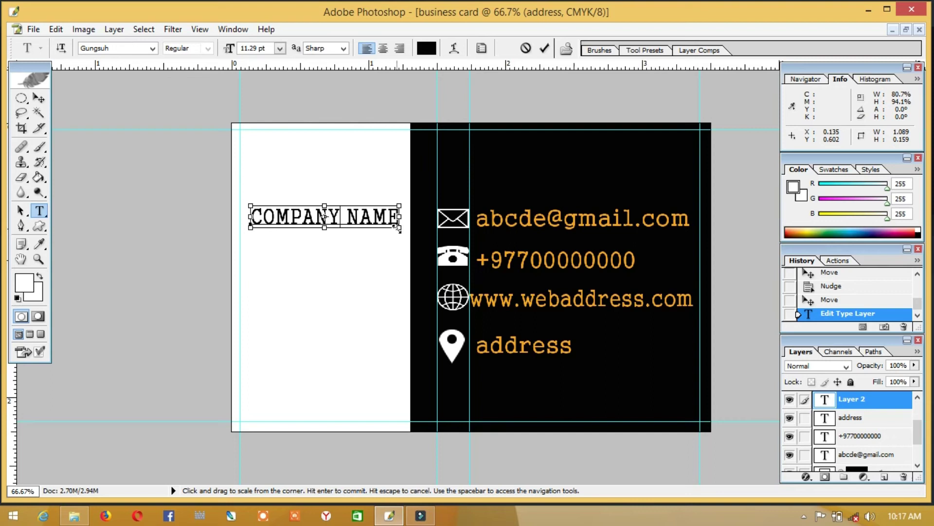
left_click_drag(250, 208, 246, 207)
key("Return")
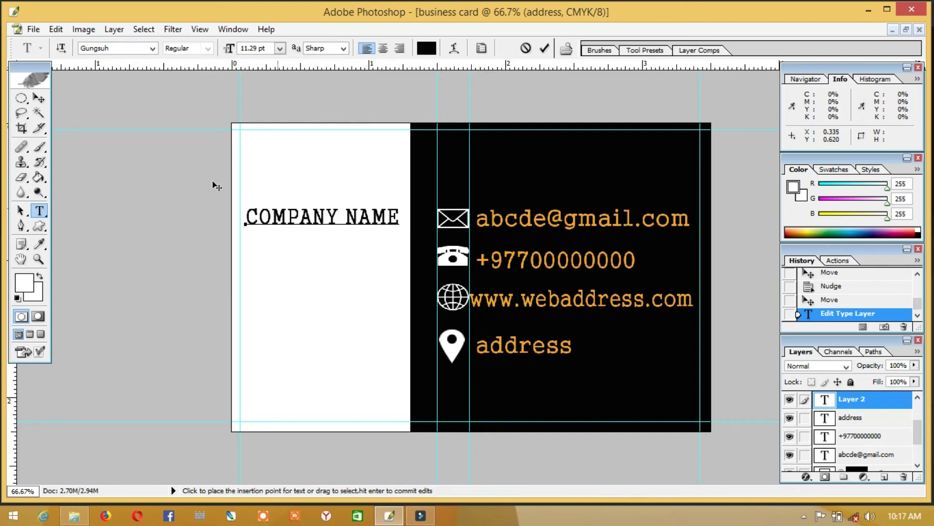
left_click(39, 99)
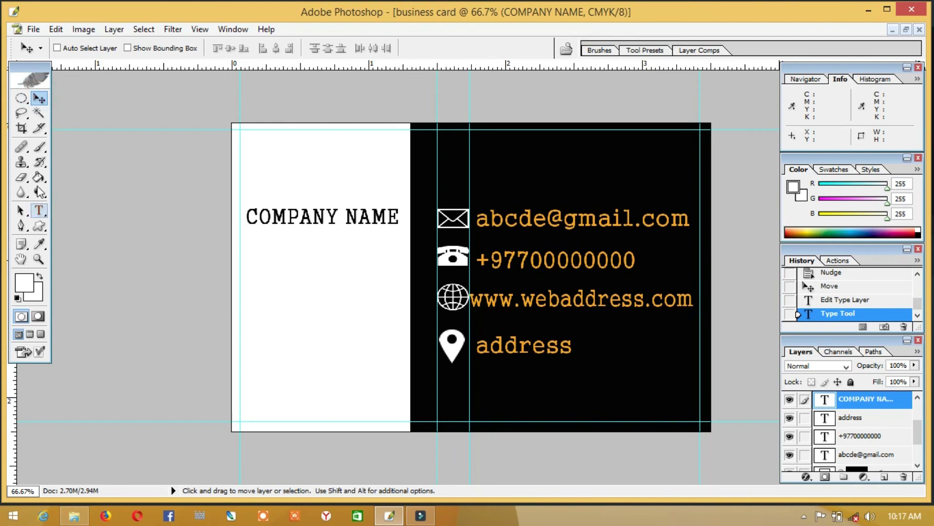
left_click(39, 227)
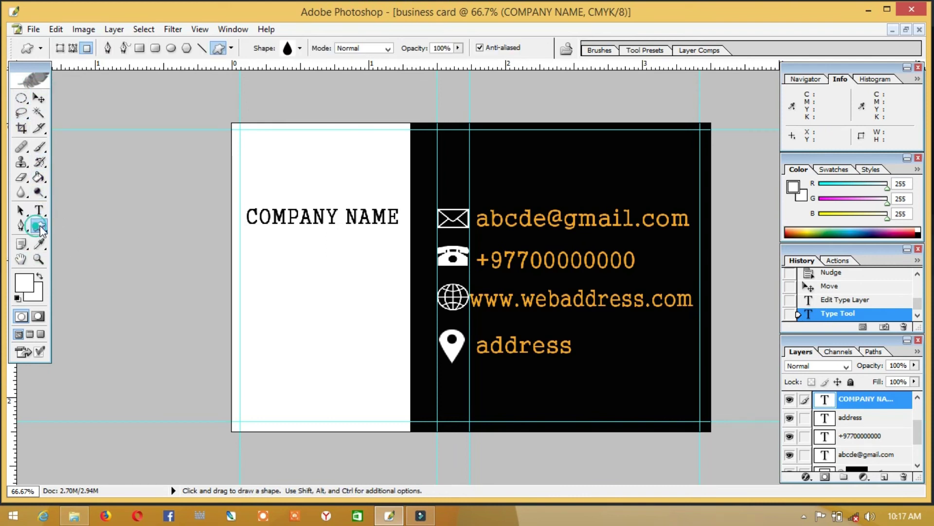
- Draw a light grey D2D2D2 circle on a new layer below COMPANY NAME and nudge it up
left_click(170, 48)
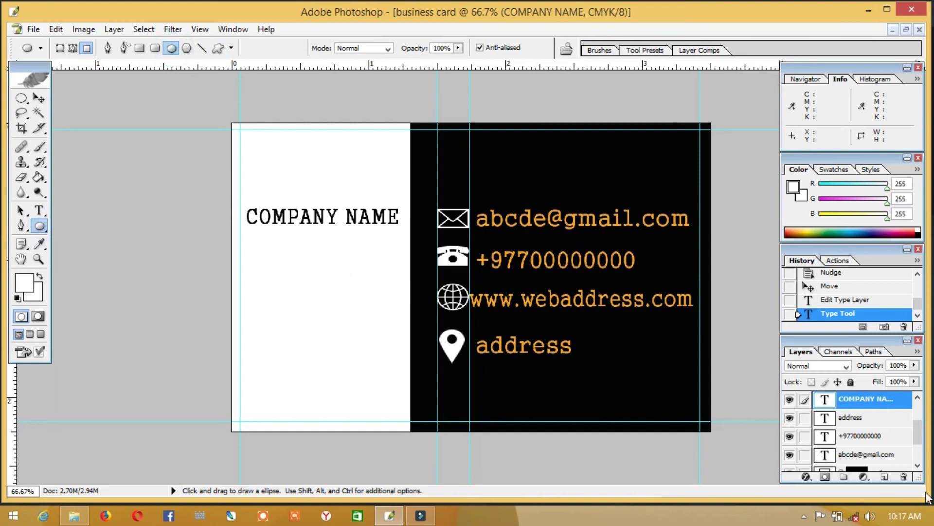
left_click(884, 477)
left_click_drag(279, 253, 367, 345)
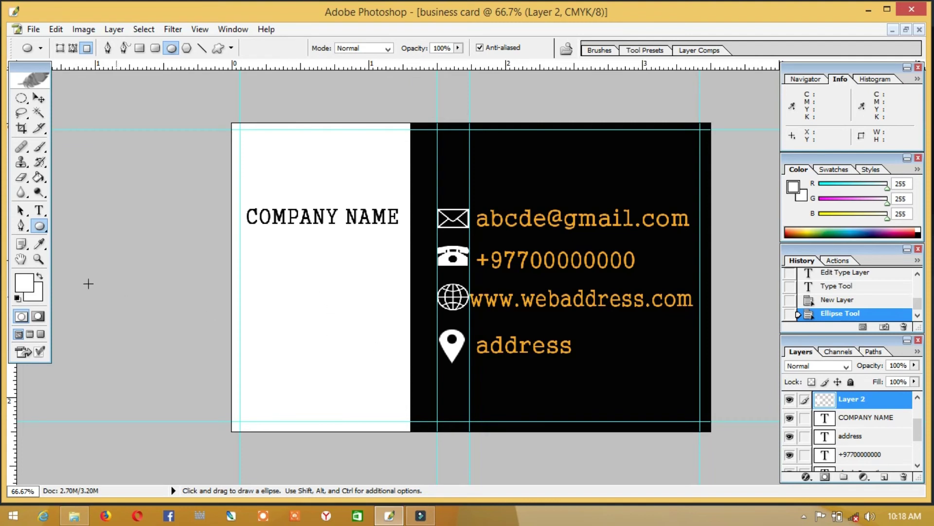
key("ctrl+z")
left_click(33, 286)
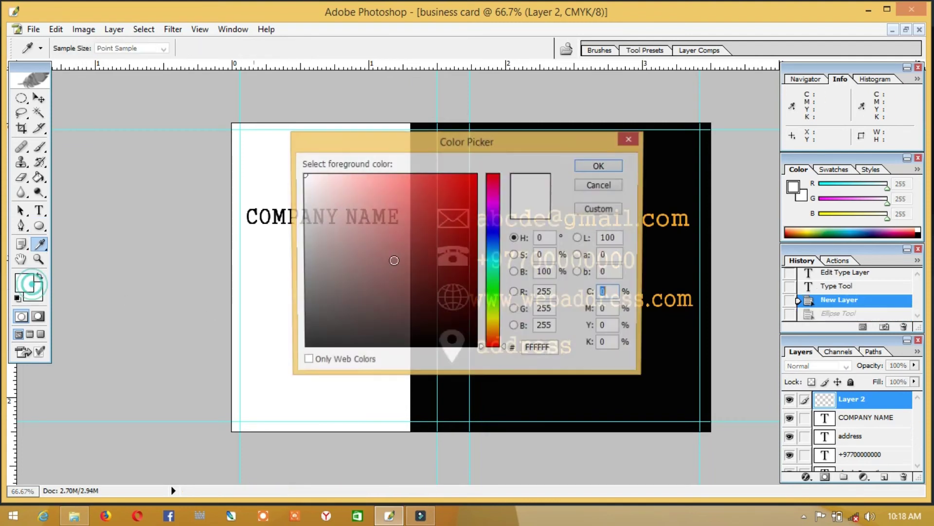
left_click_drag(335, 250, 303, 205)
left_click(599, 166)
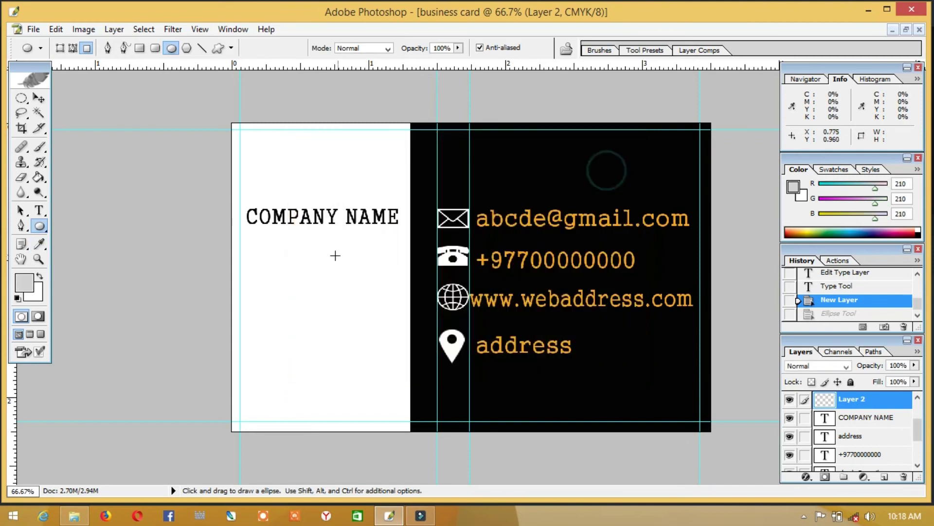
left_click_drag(263, 251, 373, 353)
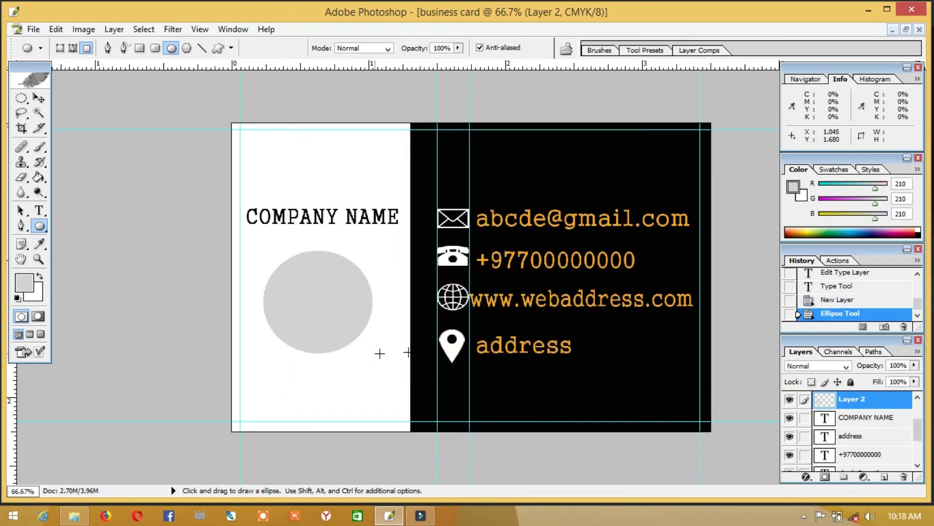
key("v")
left_click_drag(311, 302, 309, 294)
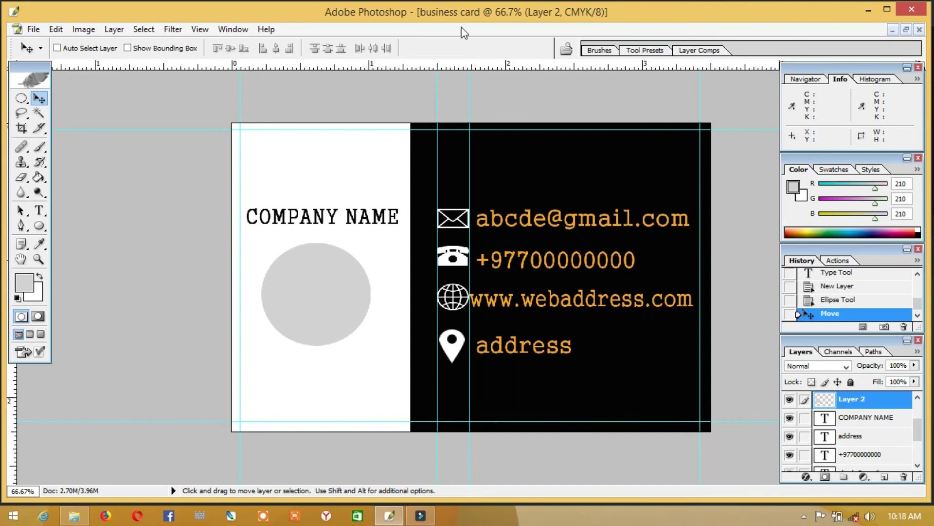
left_click(34, 28)
- Open nims graphics.png from the Pictures library and float its image window
left_click(50, 89)
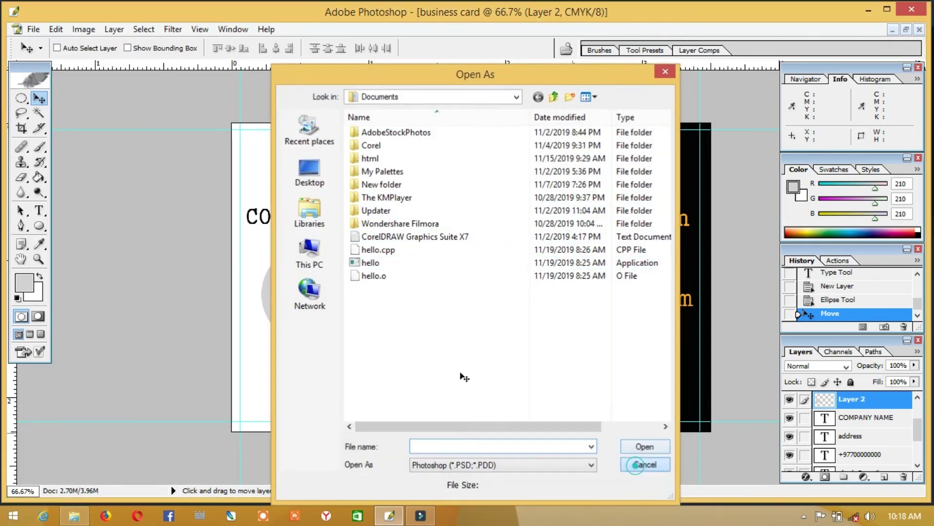
left_click(642, 407)
left_click(33, 29)
left_click(49, 57)
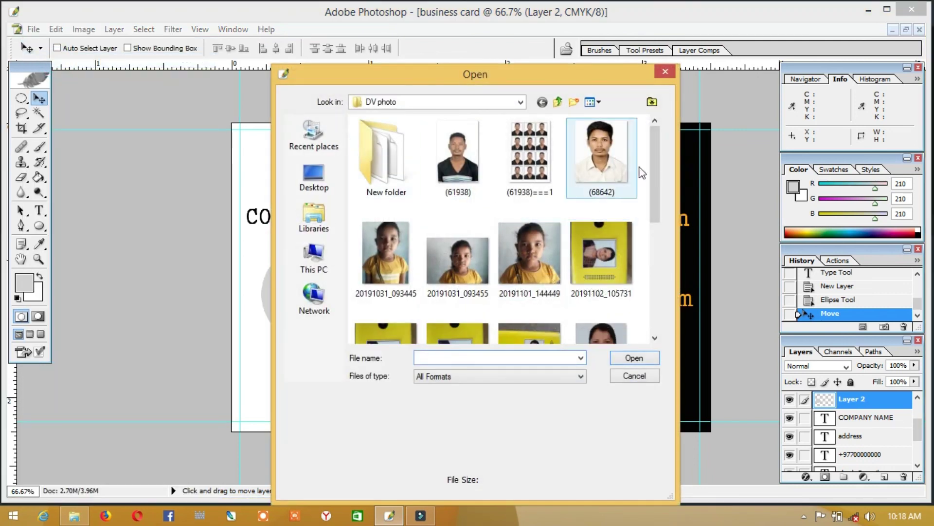
left_click_drag(655, 217, 650, 176)
left_click(334, 183)
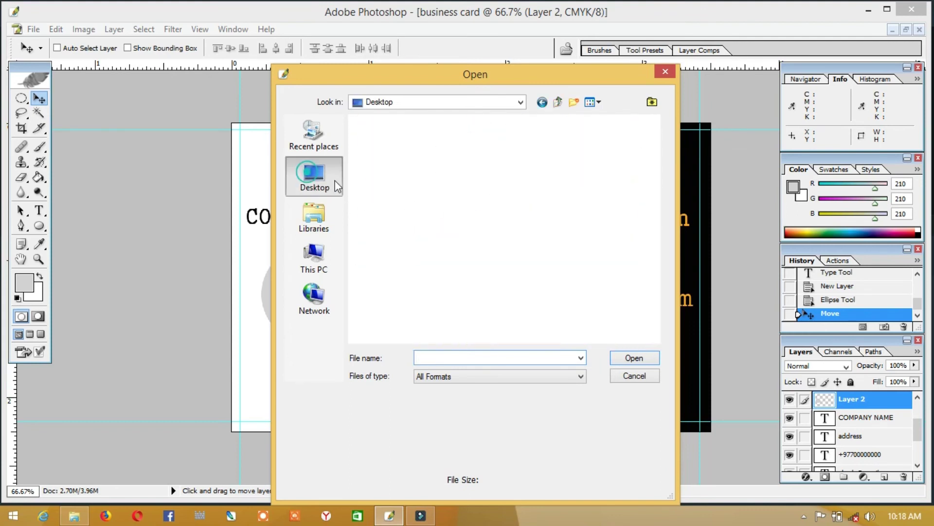
left_click(331, 229)
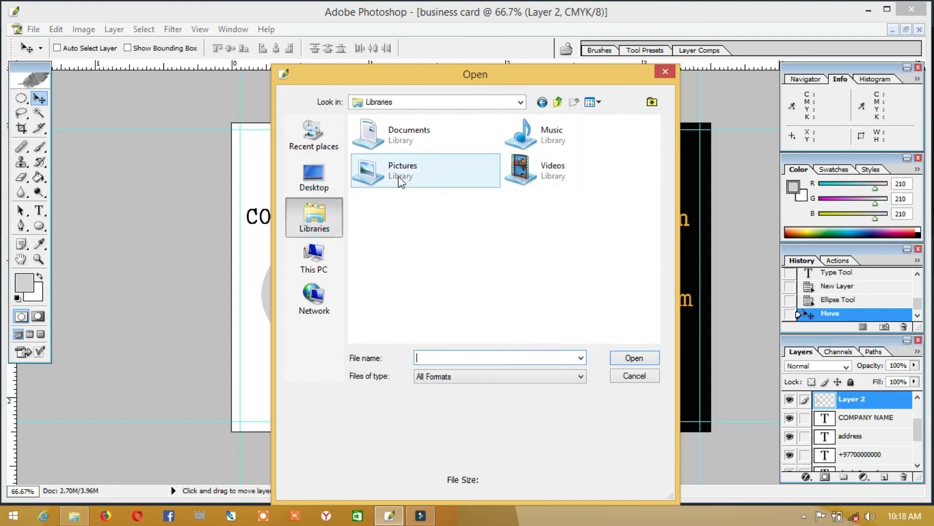
double_click(399, 179)
left_click(467, 179)
double_click(467, 179)
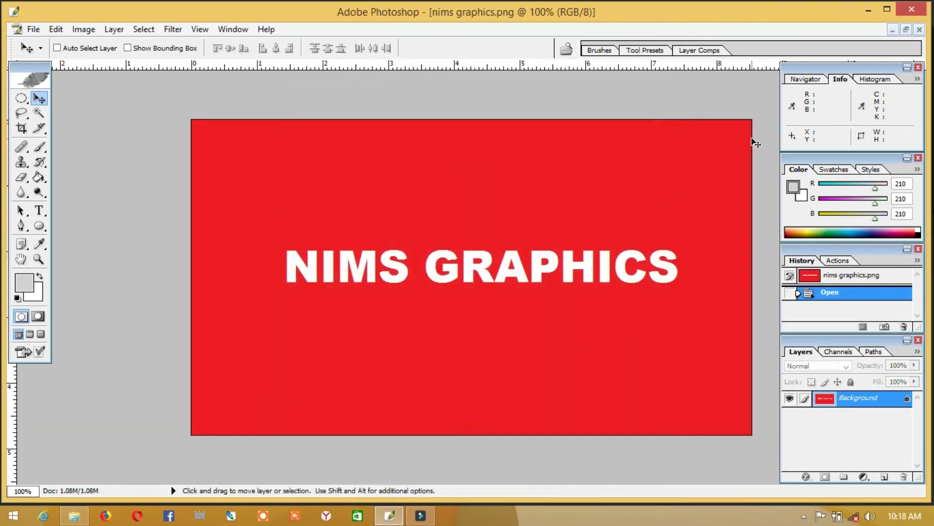
left_click(907, 31)
- Drag the NIMS GRAPHICS logo into the business card and begin transforming it
left_click_drag(457, 78, 603, 165)
left_click_drag(484, 289, 161, 255)
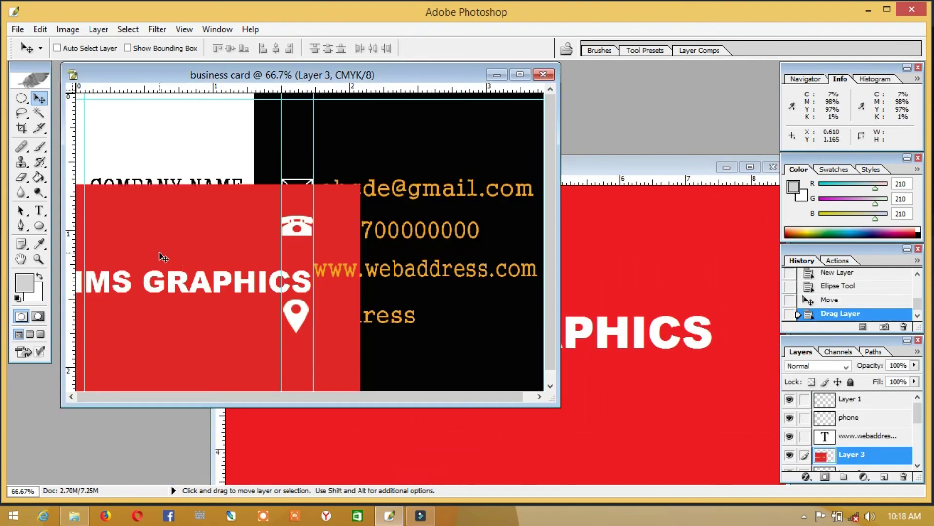
key("ctrl+t")
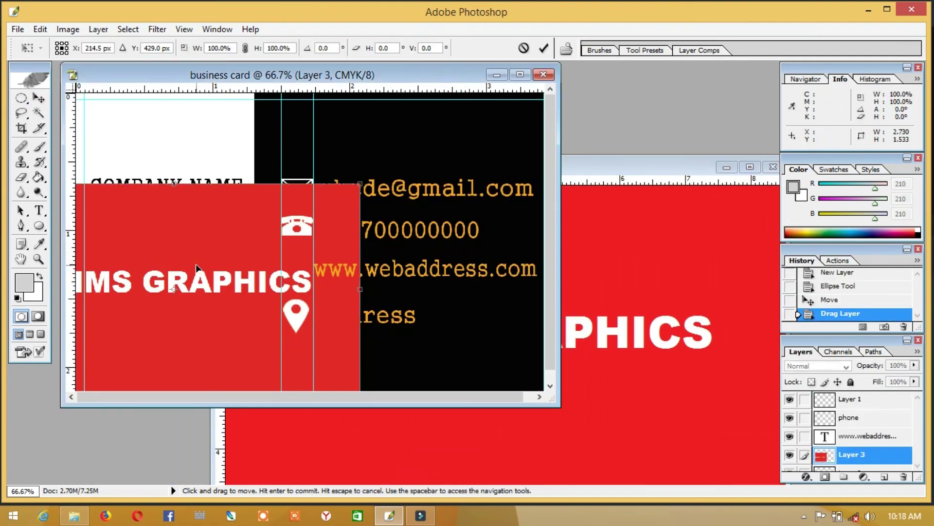
left_click(520, 74)
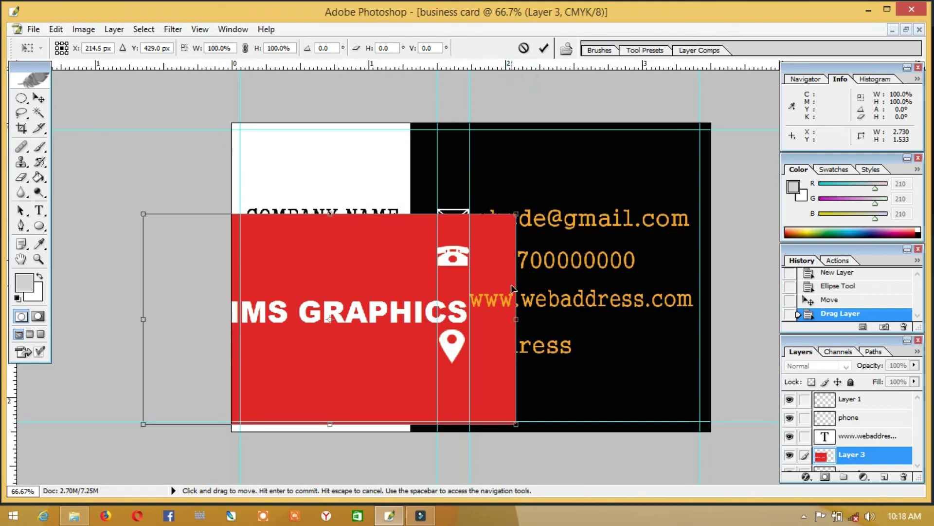
- Scale the red logo to 35.1% × 43.2% over the grey circle, then select Layer 2
left_click_drag(515, 423, 375, 370)
left_click_drag(357, 309, 344, 275)
left_click_drag(317, 314, 317, 331)
left_click_drag(371, 286, 350, 311)
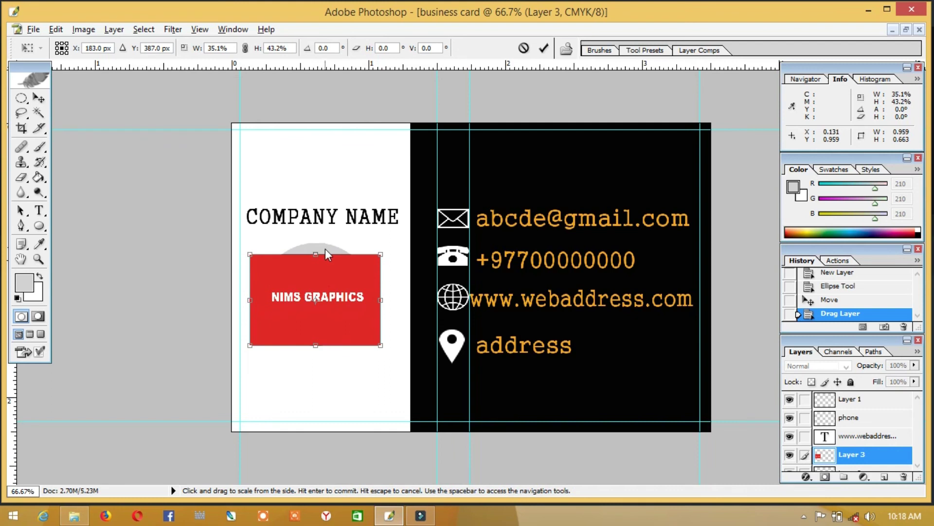
key("alt+minus")
key("Return")
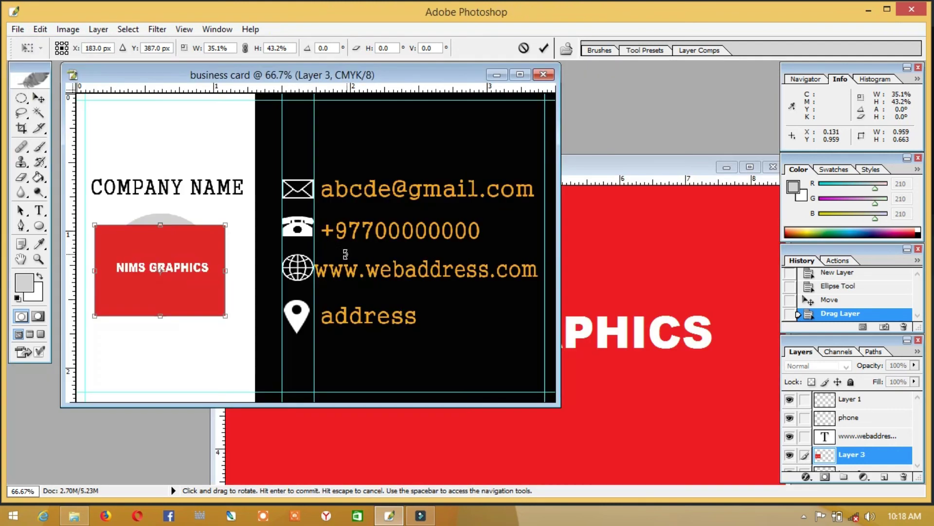
left_click(519, 74)
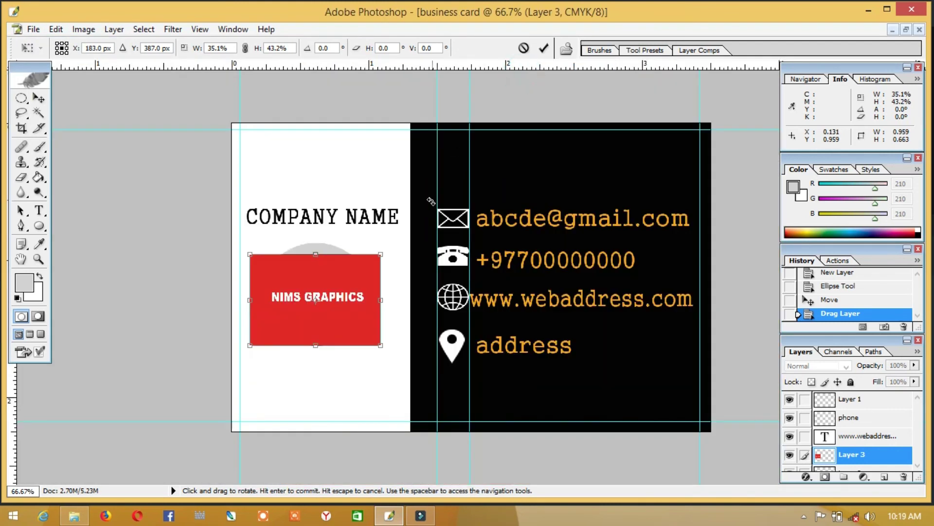
key("Return")
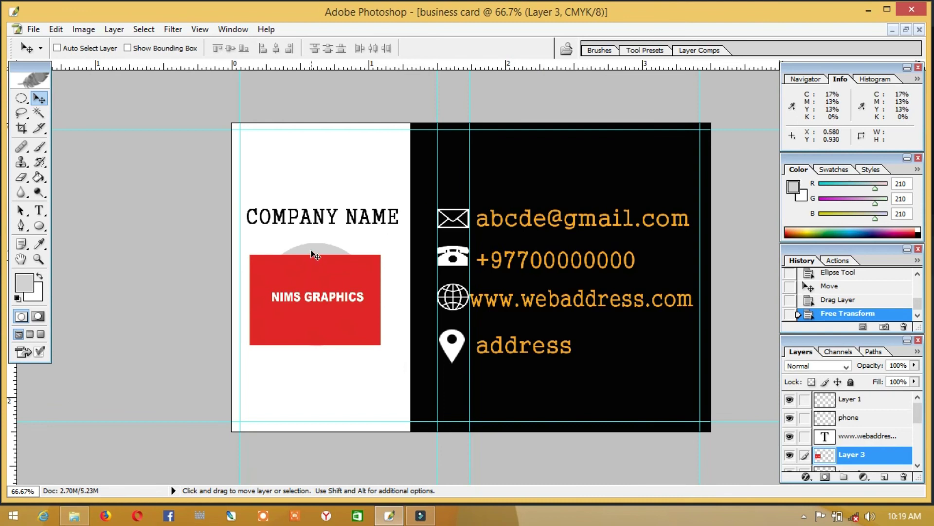
right_click(314, 254)
left_click(335, 261)
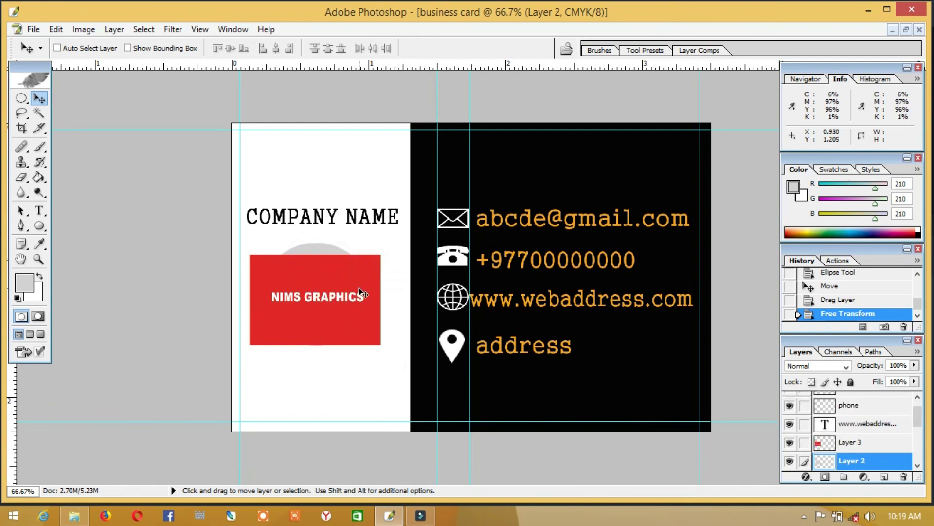
- Enlarge the grey circle on Layer 2 to about 131% around the logo
key("ctrl+t")
mouse_move(373, 244)
left_mouse_down()
mouse_move(396, 232)
mouse_move(354, 249)
left_mouse_up()
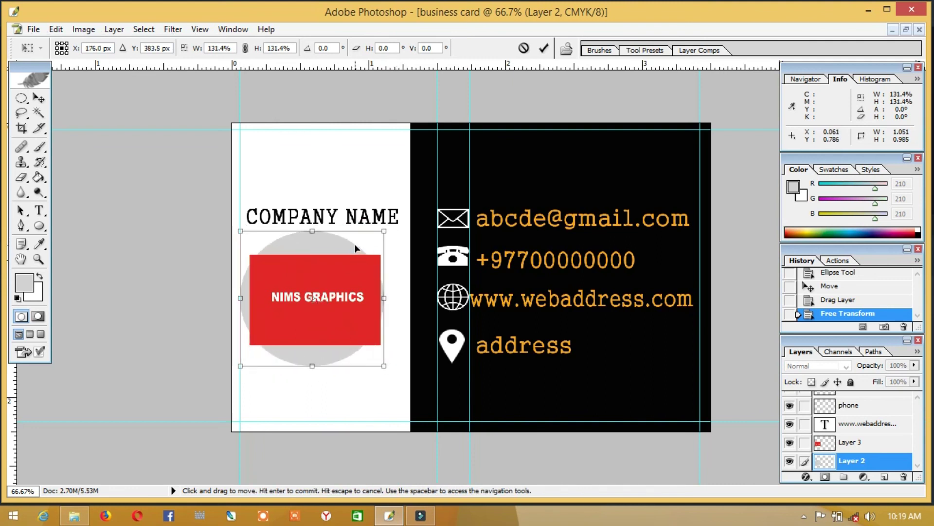
key("Return")
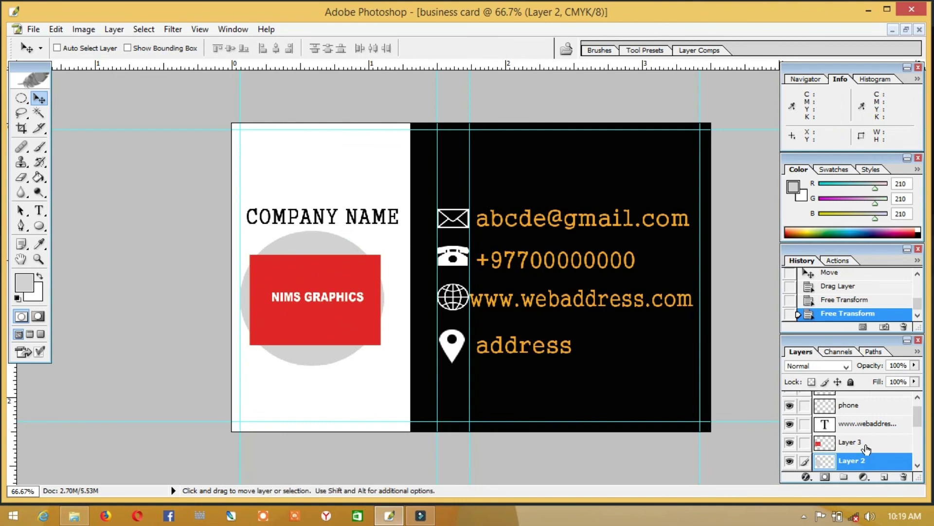
- Clip the red logo layer to the grey circle layer as a clipping mask
left_click_drag(875, 458, 887, 454)
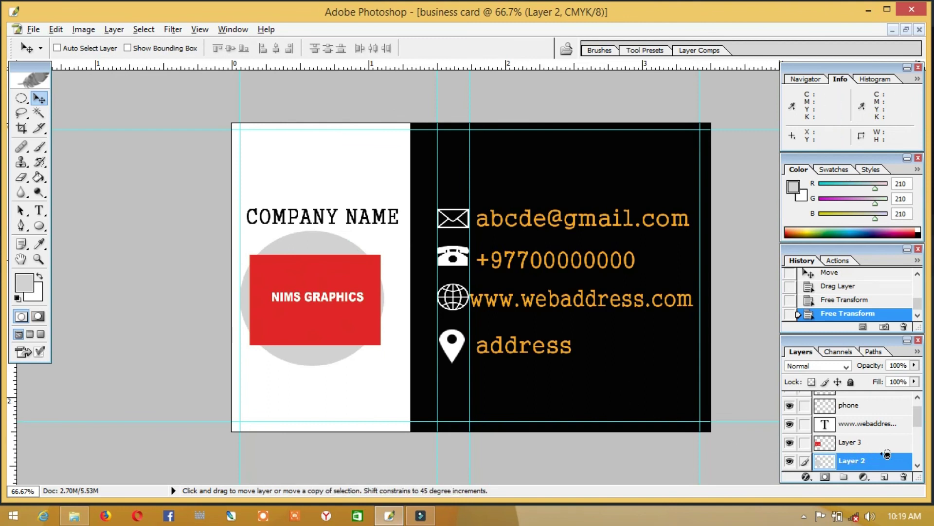
left_click(887, 452, "alt")
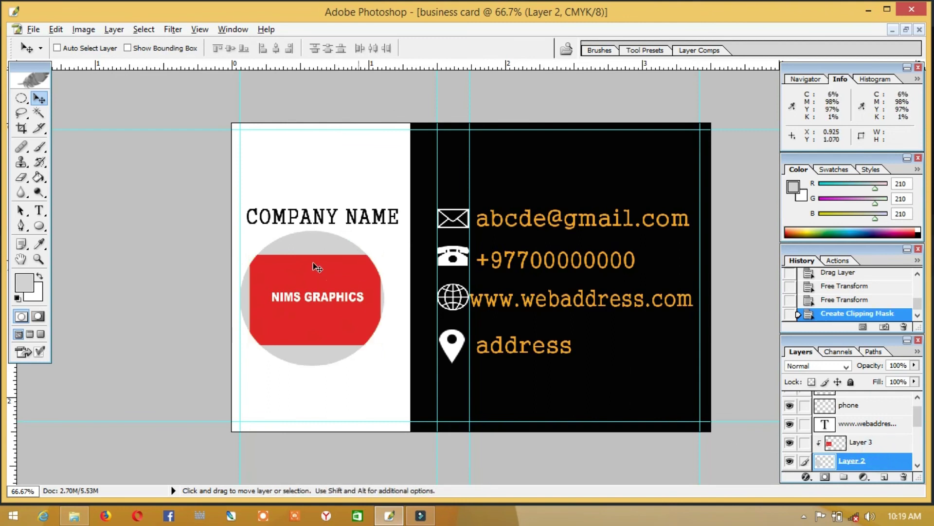
left_click(880, 452, "alt")
left_click(881, 451, "alt")
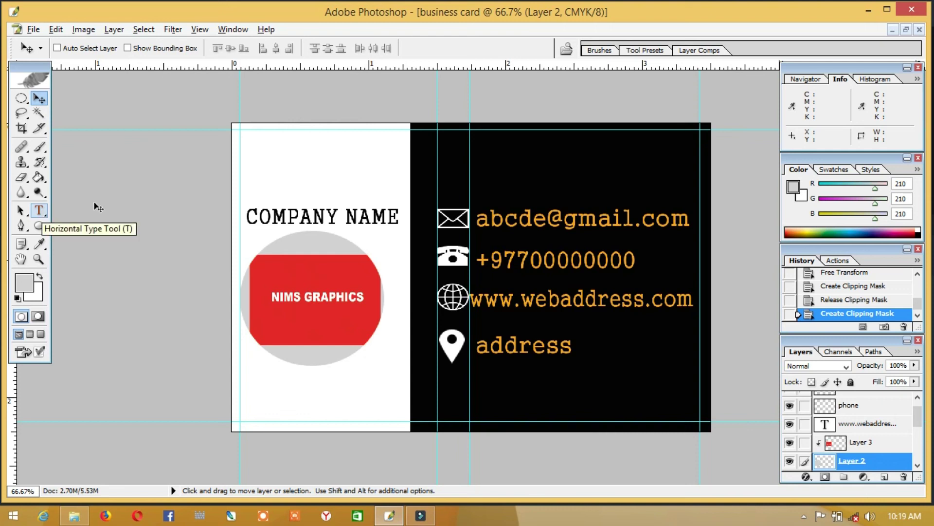
- Choose the Type tool and place a text insertion point at the black side's top
left_click(39, 210)
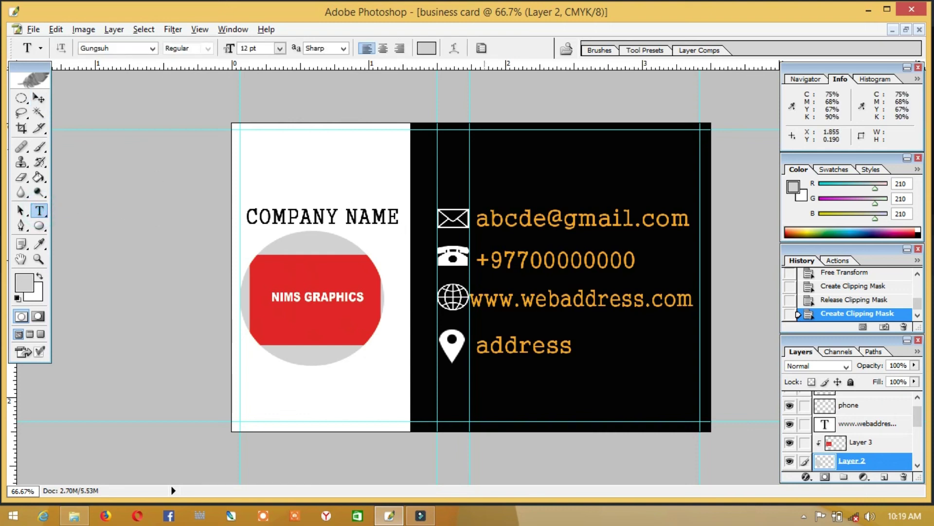
left_click(469, 159)
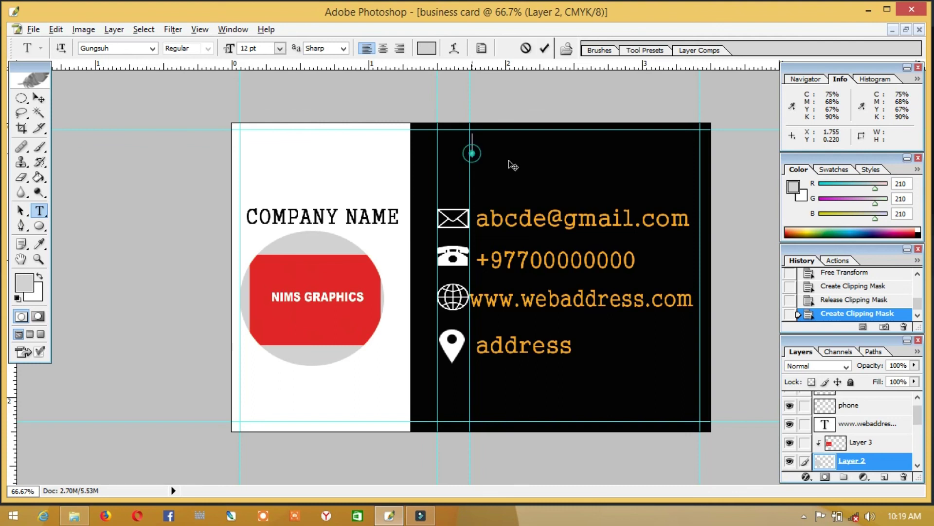
left_click_drag(481, 184, 491, 188)
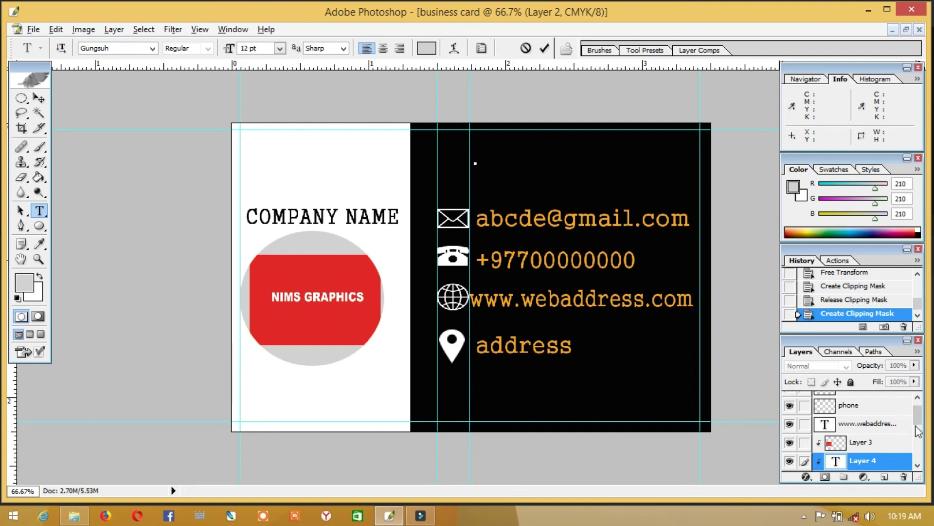
left_click_drag(919, 424, 920, 414)
left_click(862, 402)
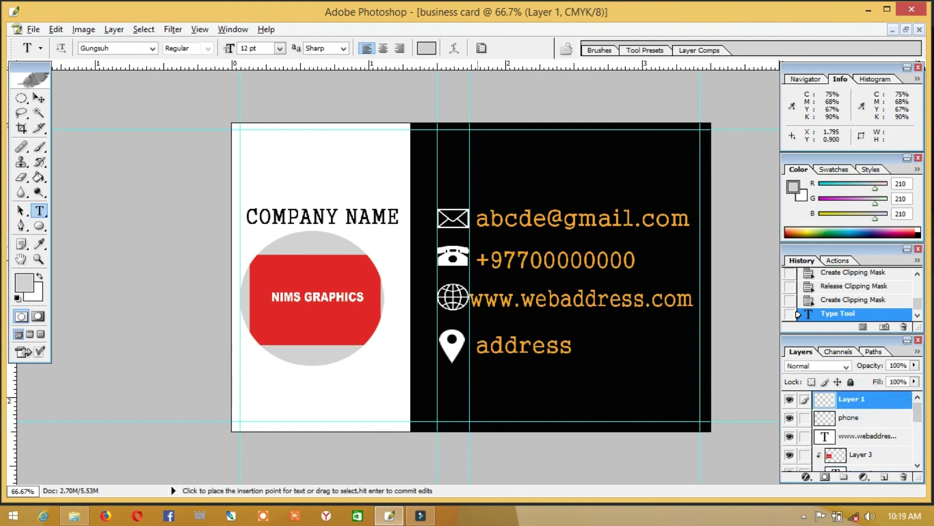
- Type NAME OF PERSON at the top of the black side and Alt-drag a copy just below
left_click(474, 159)
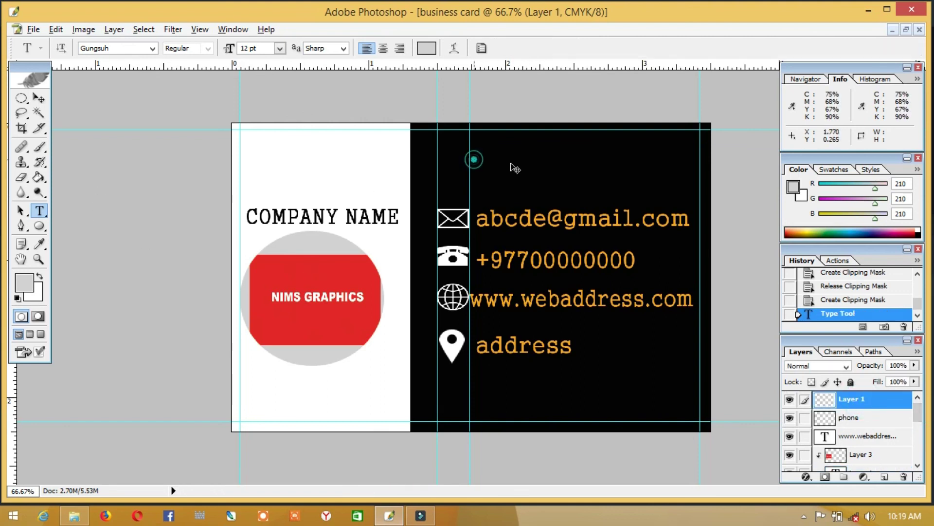
type("GA")
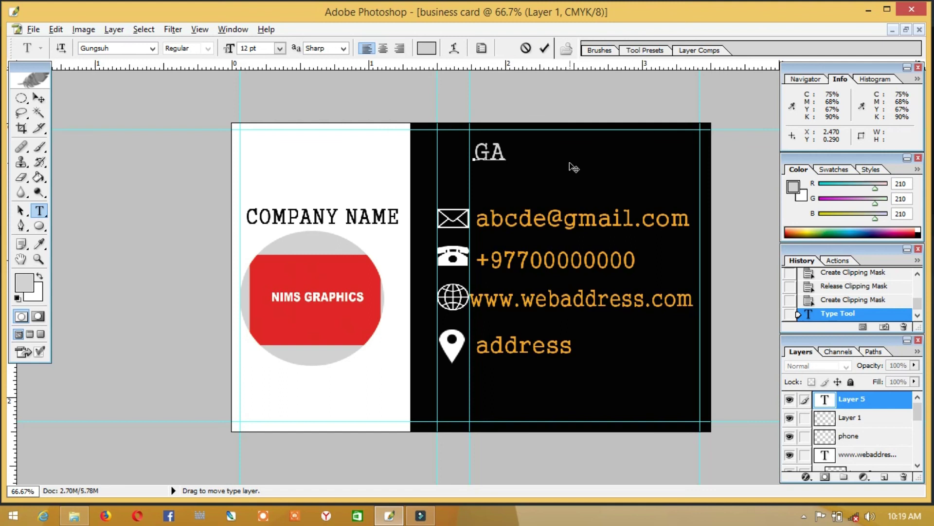
type("RAPHO")
key("BackSpace")
key("BackSpace")
key("BackSpace")
key("BackSpace")
key("BackSpace")
key("BackSpace")
type("NAME OF")
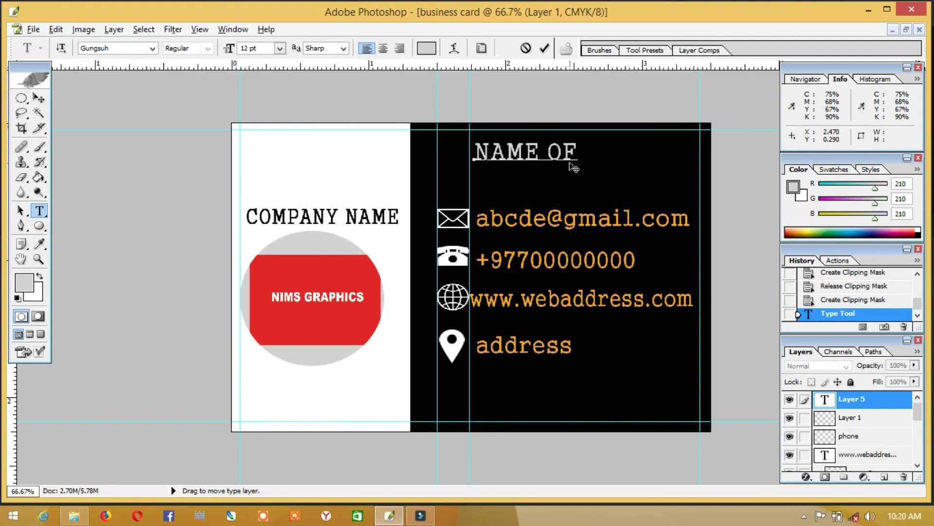
type(" PERSON")
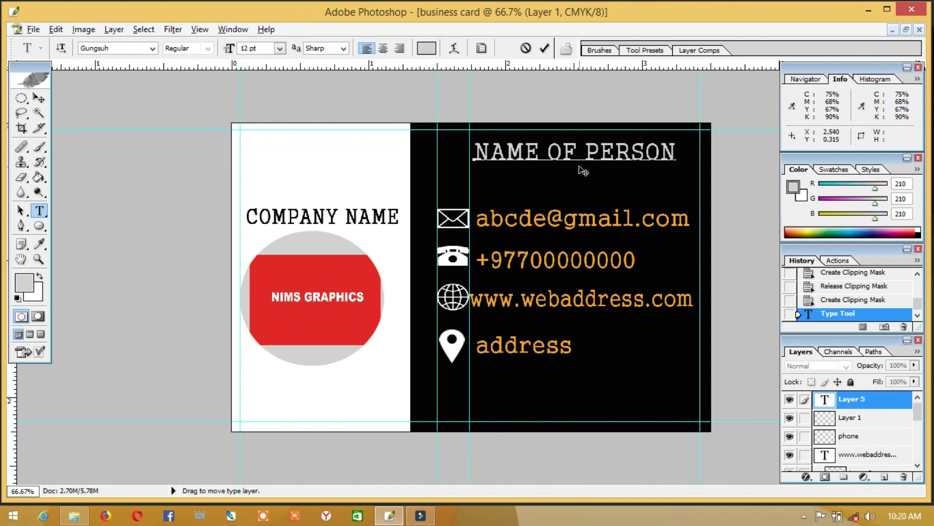
left_click(37, 97)
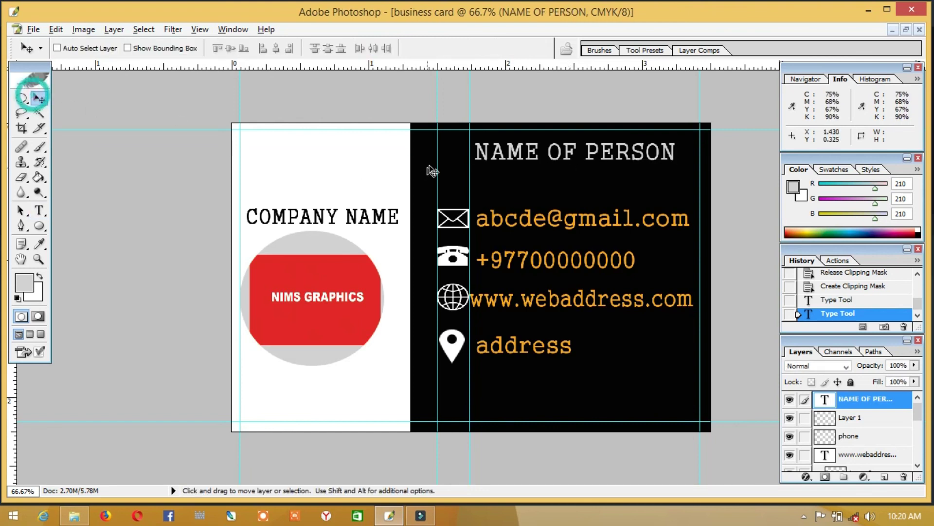
left_click_drag(533, 162, 535, 184)
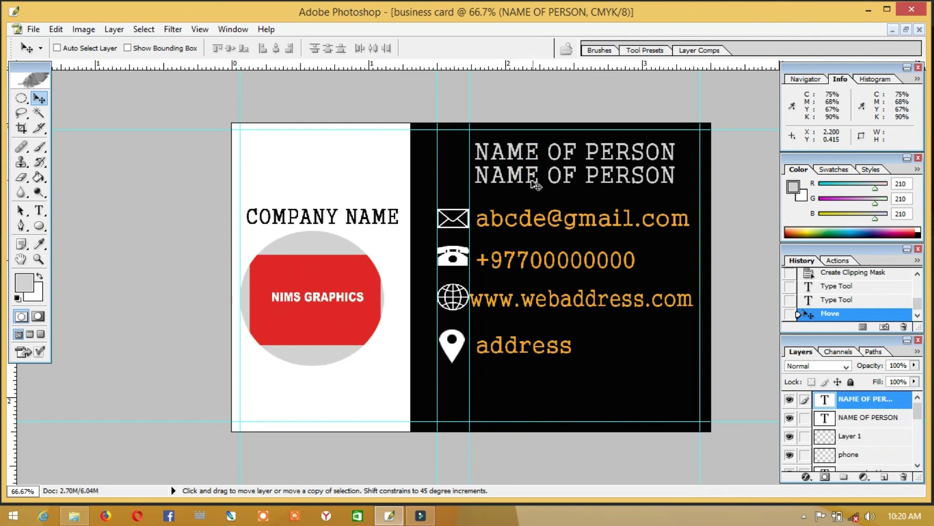
- Change the copied line to POST at 8 pt, placed under the right end of NAME OF PERSON
key("t")
left_click(540, 181)
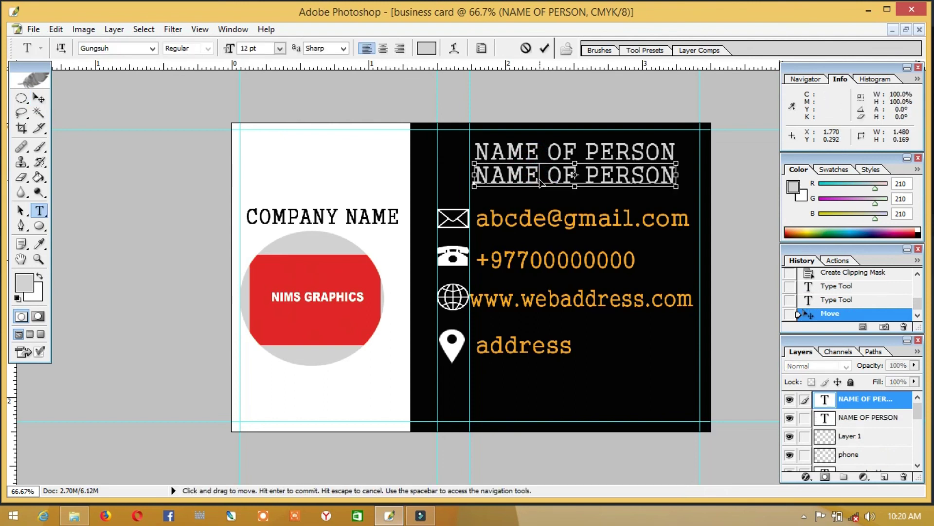
key("ctrl+a")
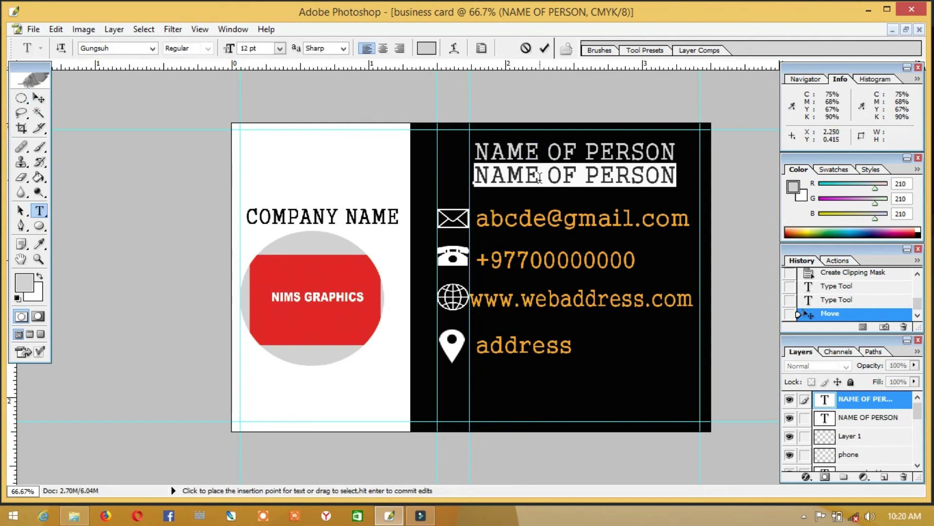
key("BackSpace")
type("POST")
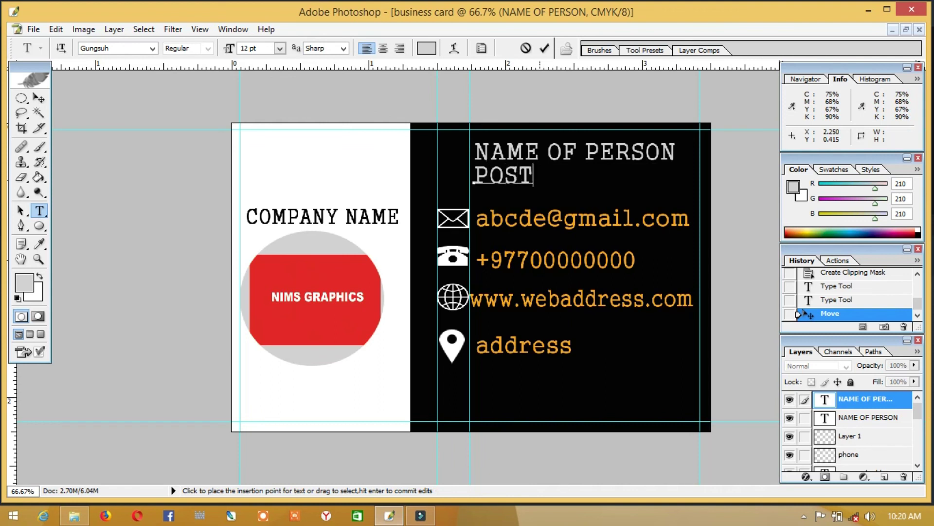
key("ctrl+a")
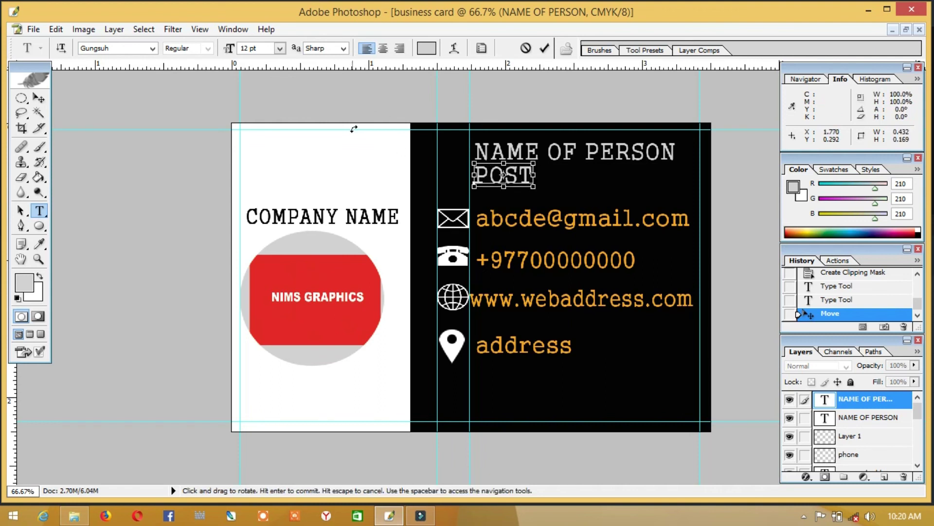
left_click(280, 48)
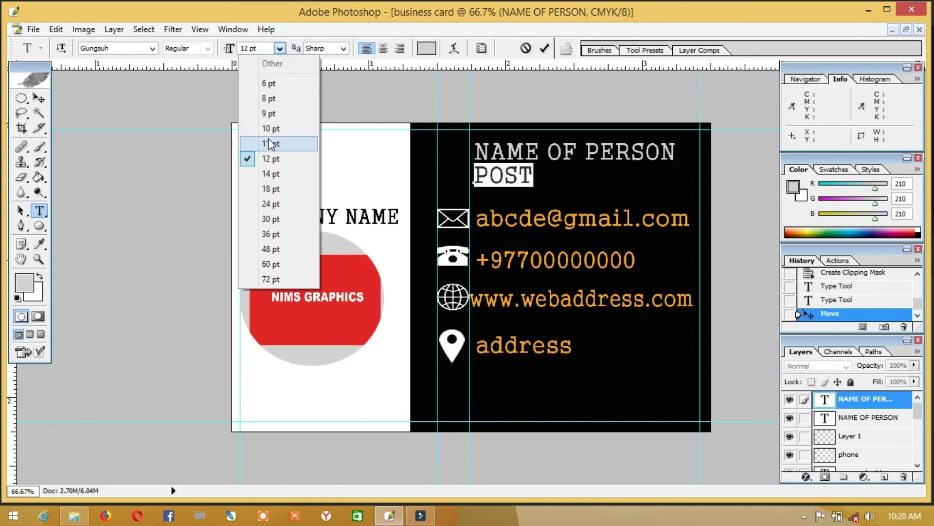
left_click(270, 99)
left_click_drag(494, 199, 651, 194)
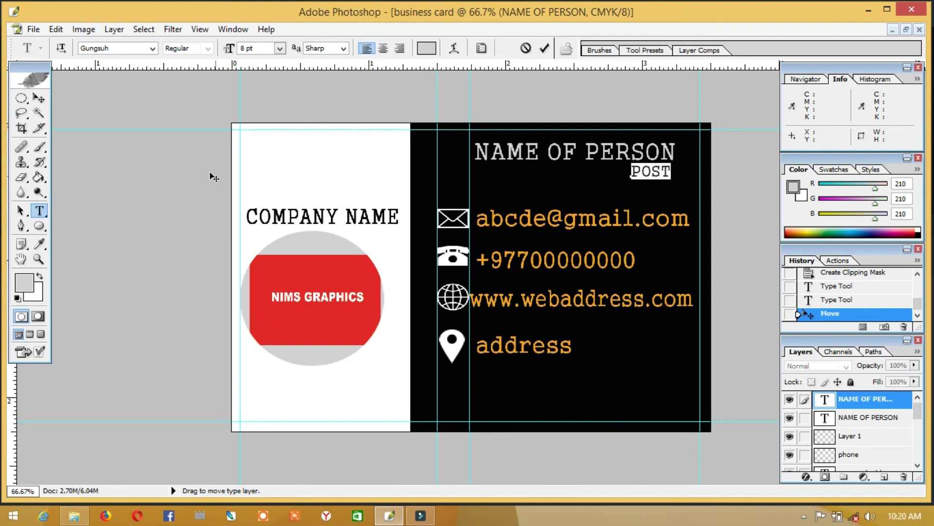
left_click(39, 97)
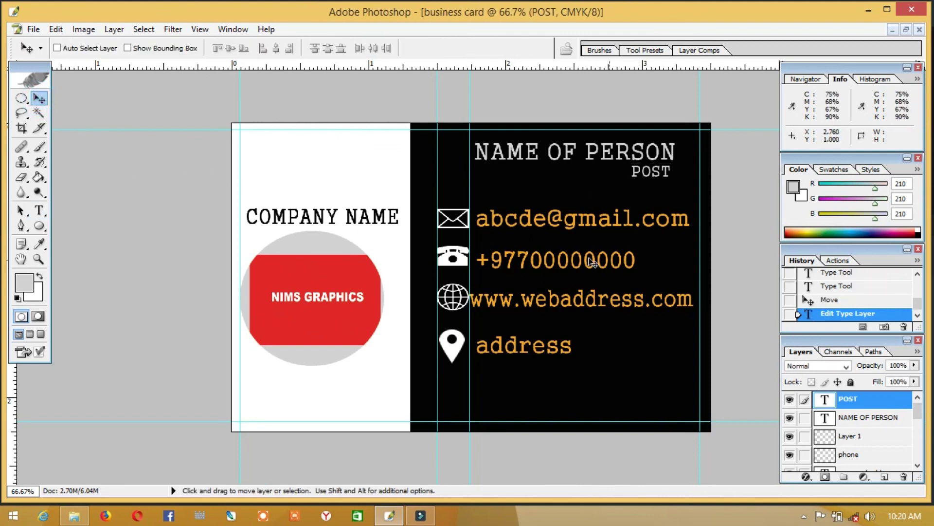